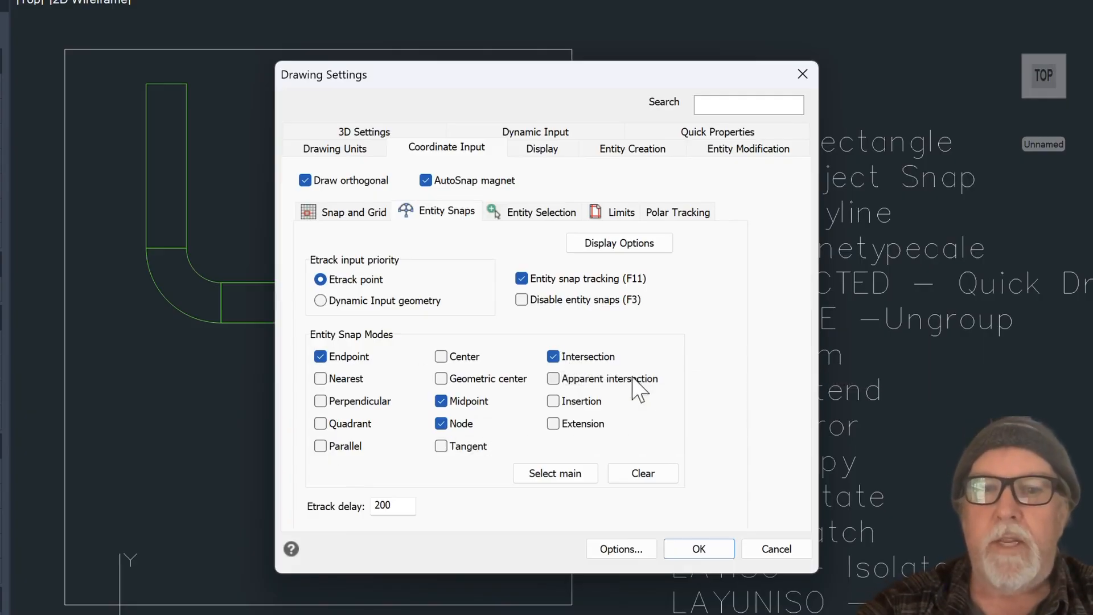
Accept the open drawing settings and set the OSMODE variable to 167
key("Return")
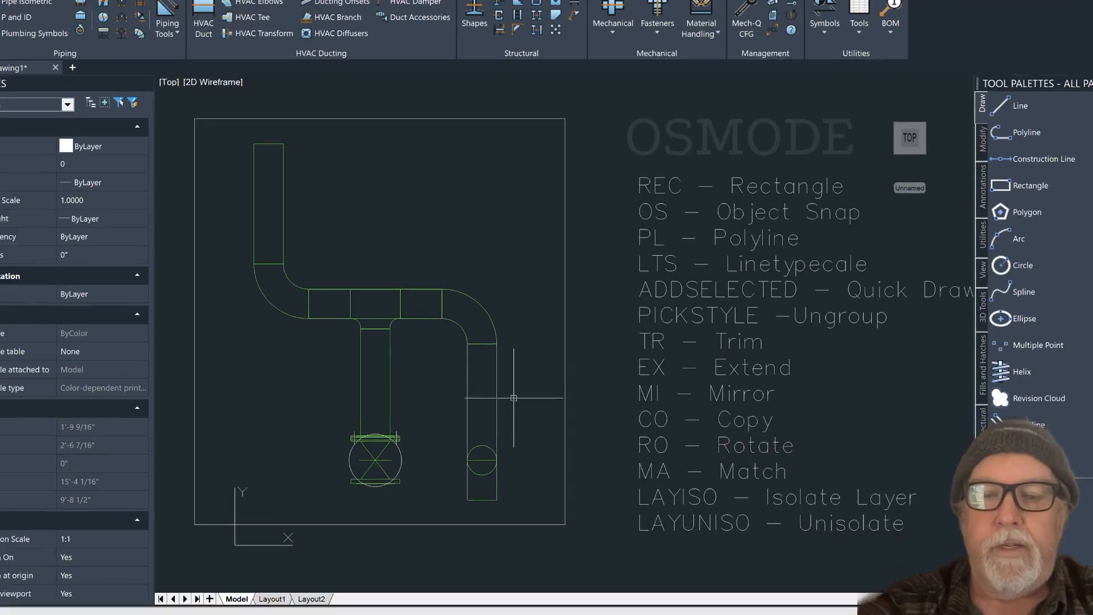
type("usmode")
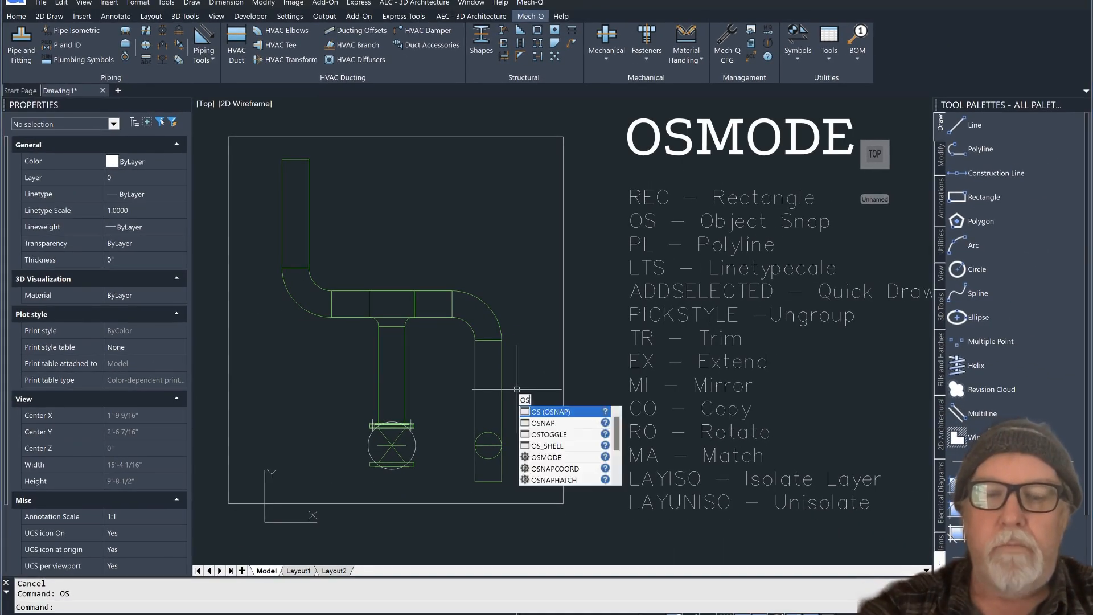
key("Return")
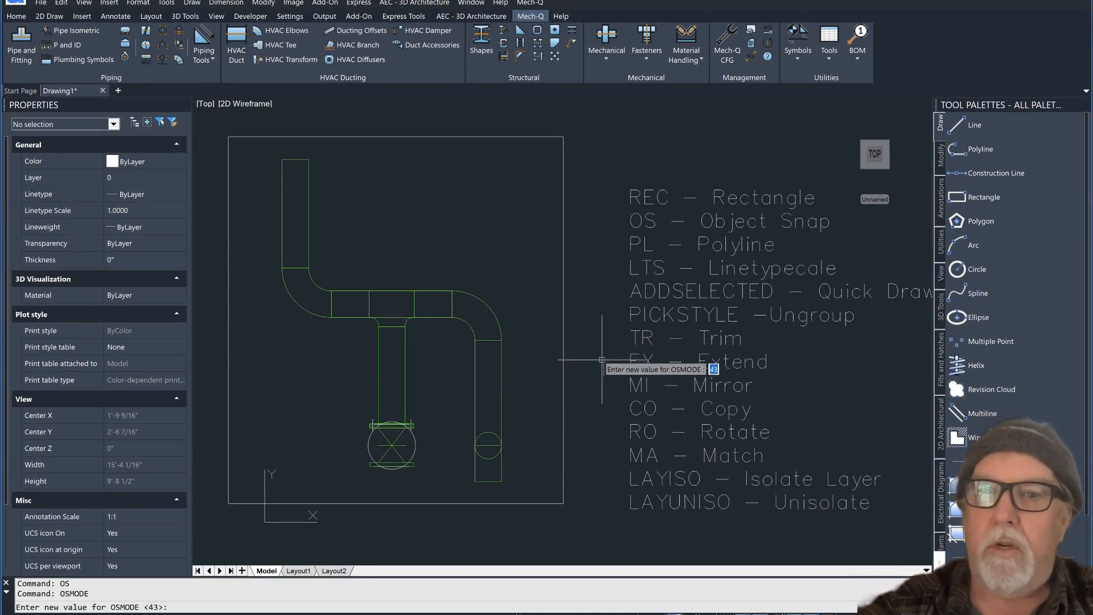
type("167")
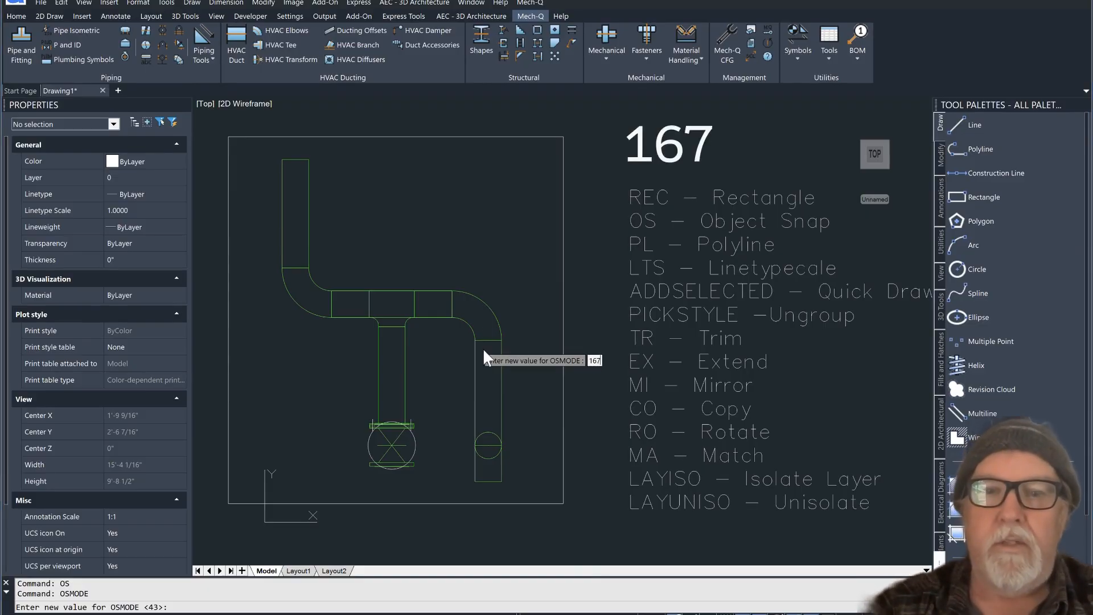
key("Return")
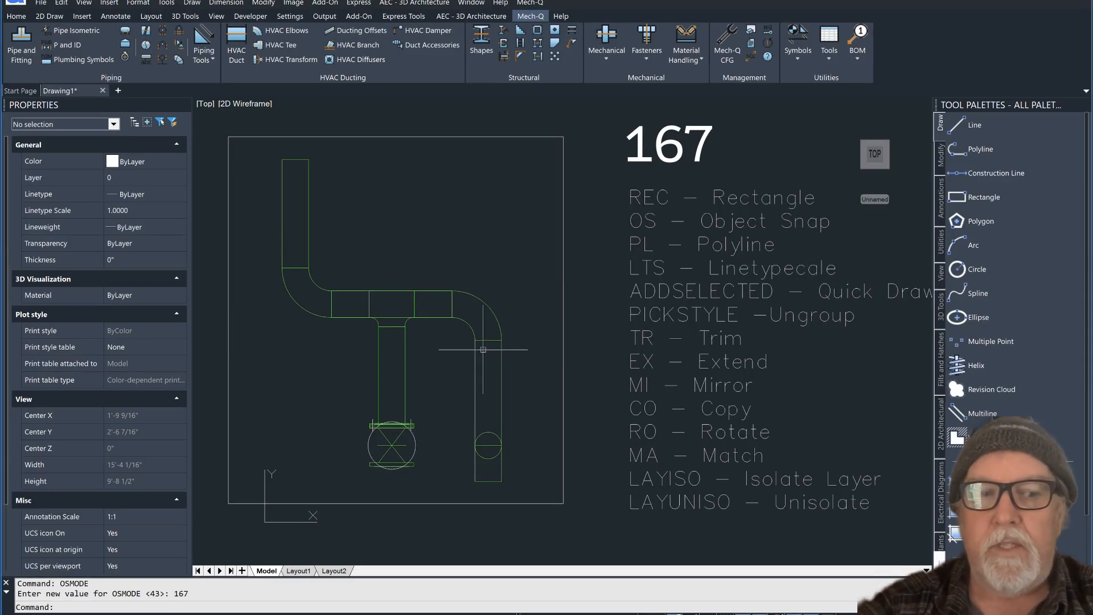
key("Escape")
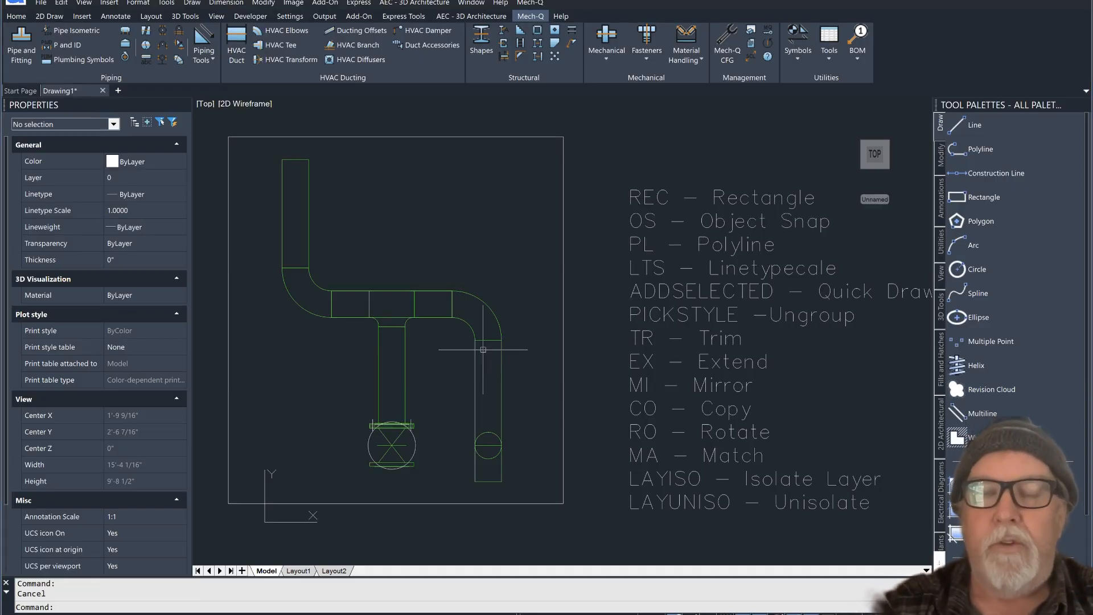
Check which entity snap modes are enabled in the drawing settings
type("os")
key("Return")
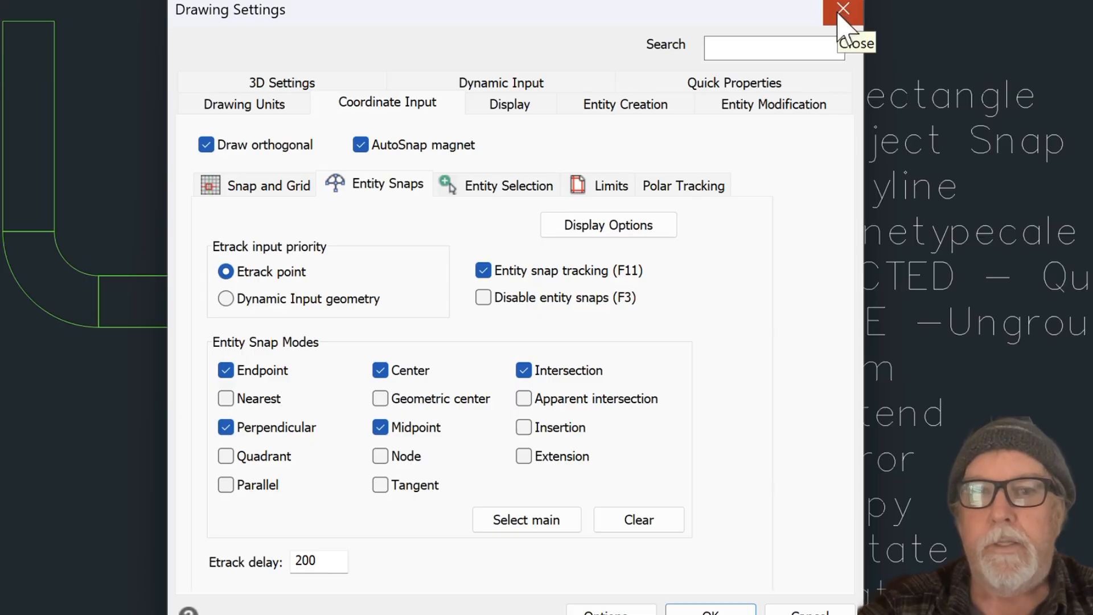
left_click(842, 9)
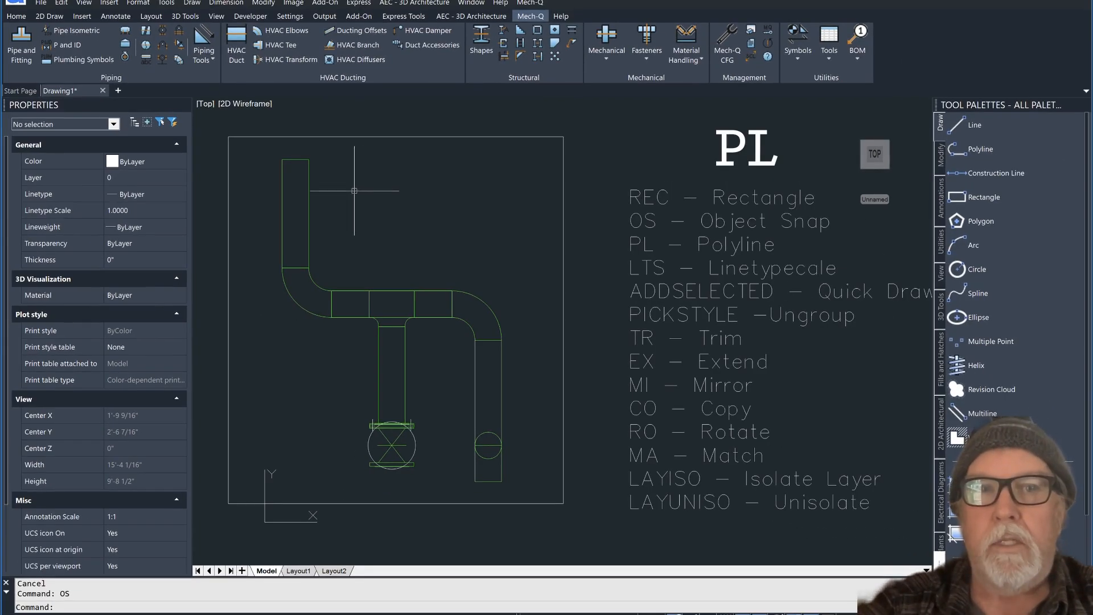
Add the Layer manager command to the quick access toolbar and make the CENTER layer current
left_click(424, 3)
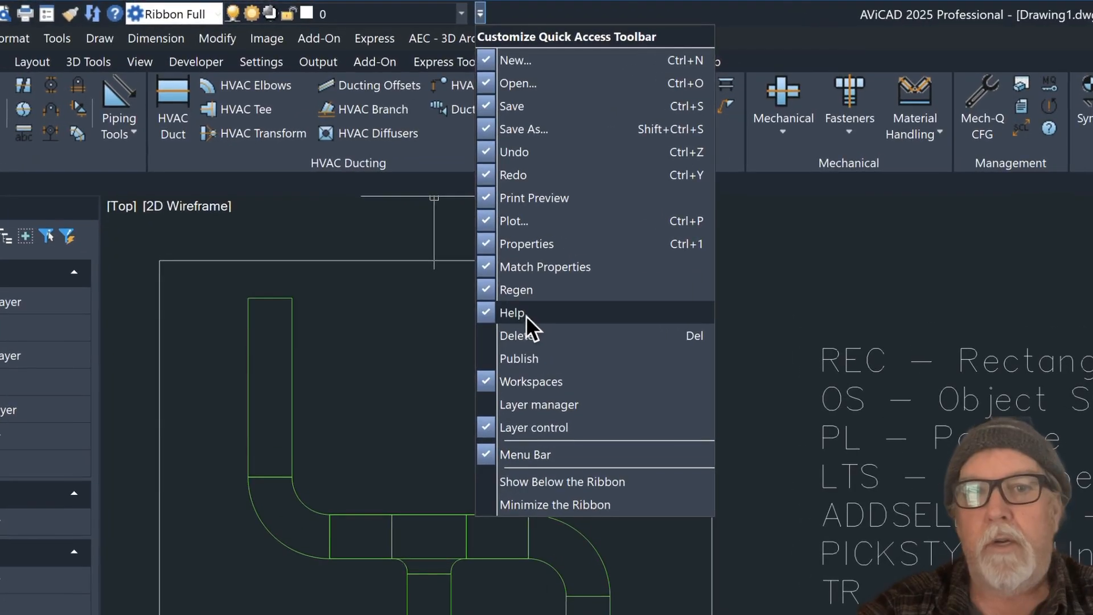
left_click(523, 405)
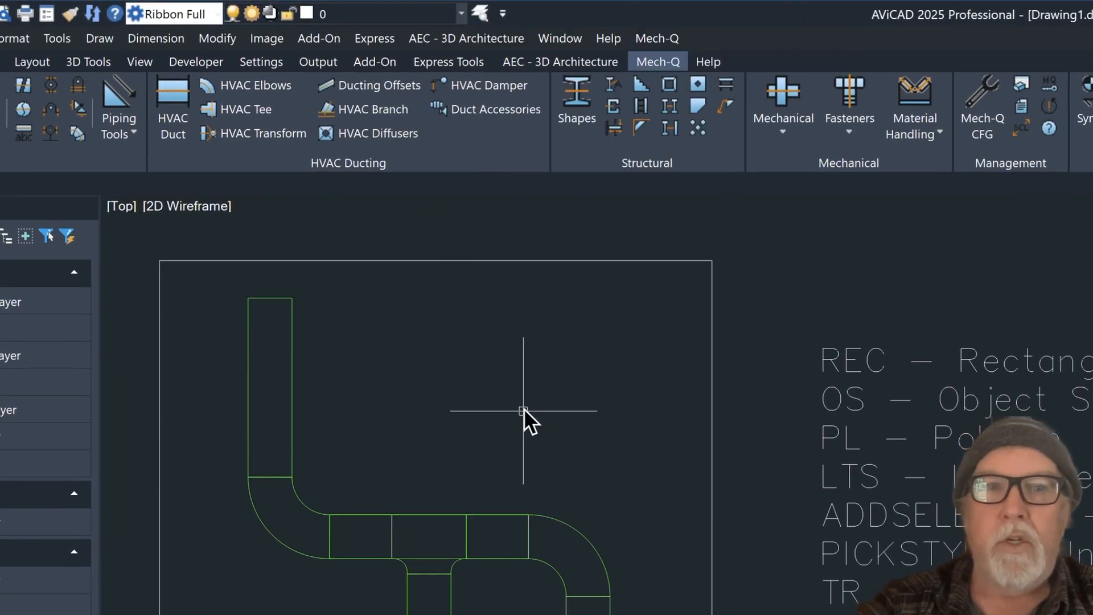
left_click(434, 9)
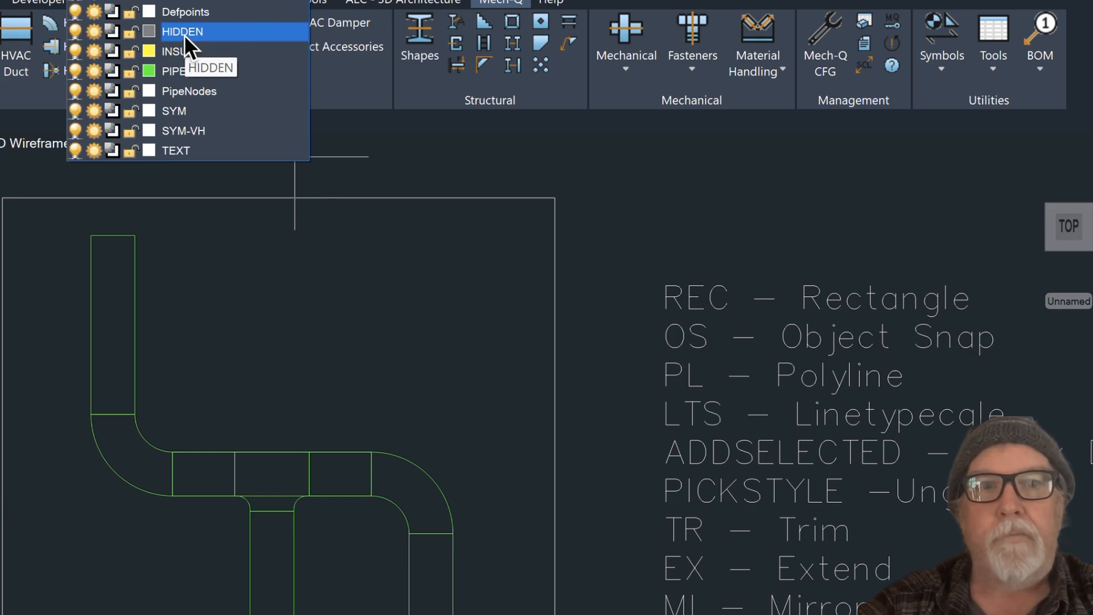
left_click(180, 0)
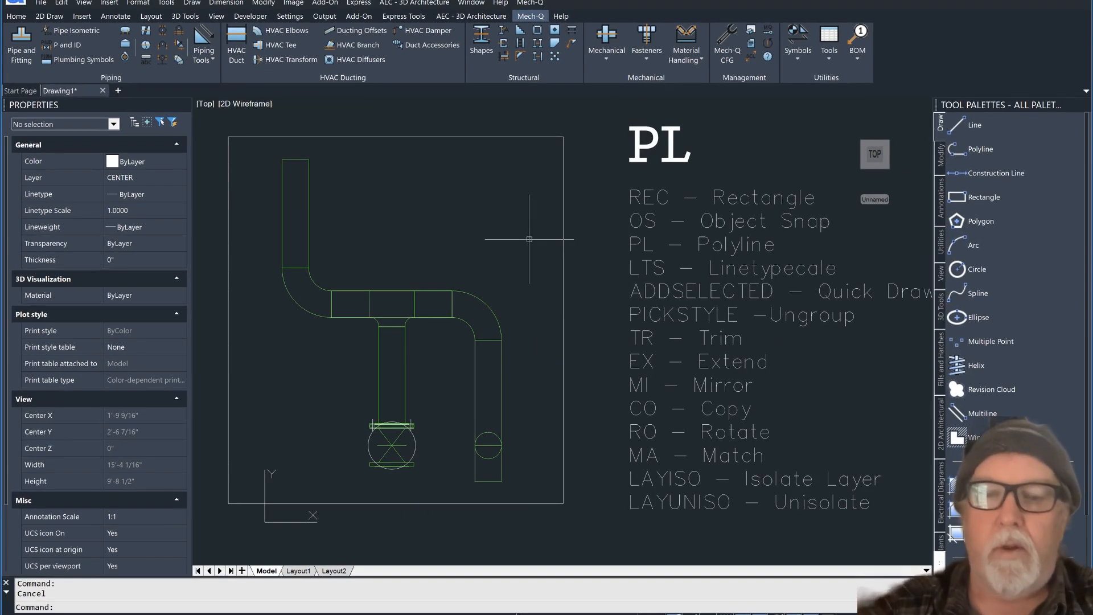
Draw a centerline polyline from the upper pipe's open end through both elbow corners, 4' across and 3'-8 11/16" down to the lower pipe's end
type("PL")
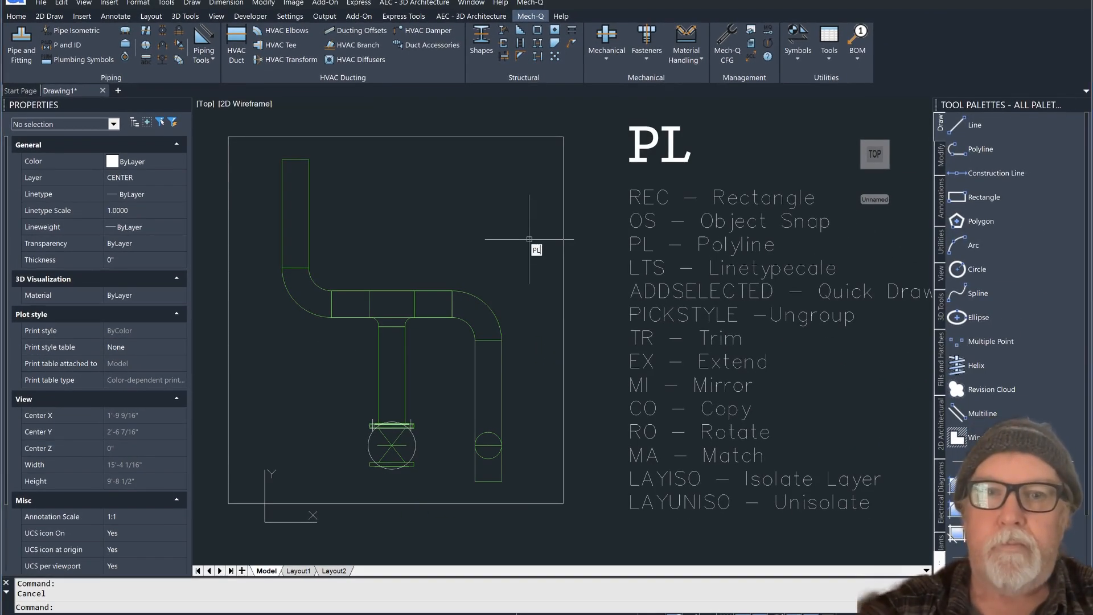
key("Return")
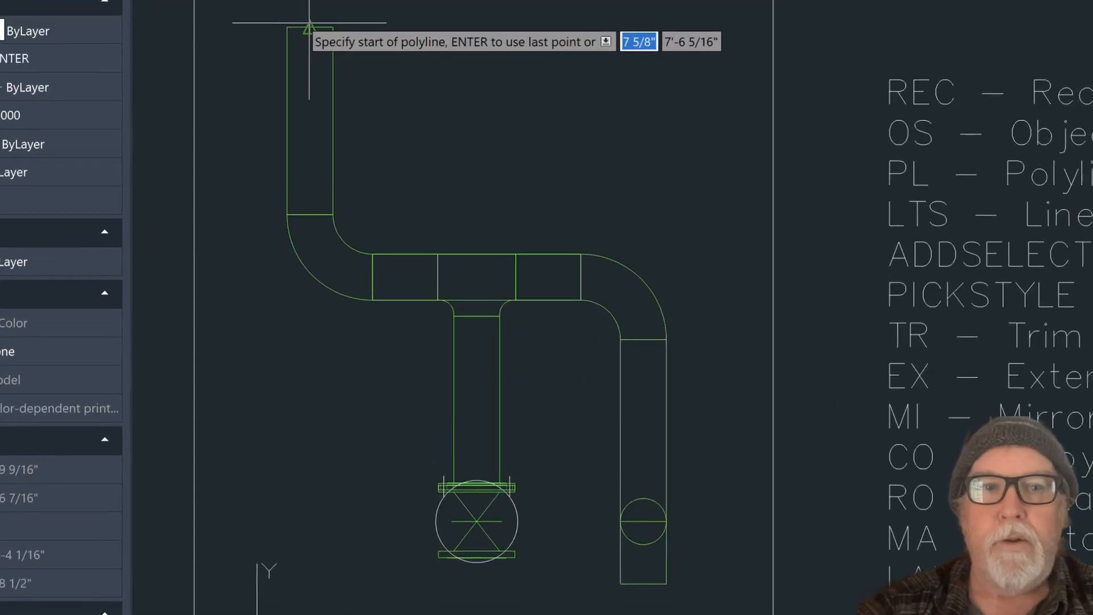
left_click(309, 23)
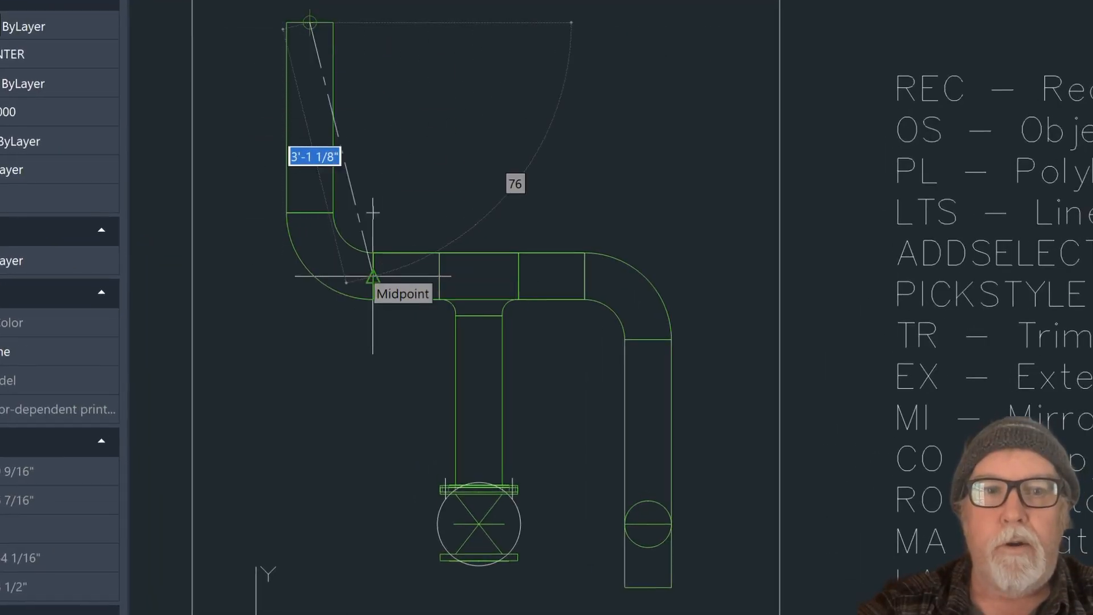
left_click(306, 277)
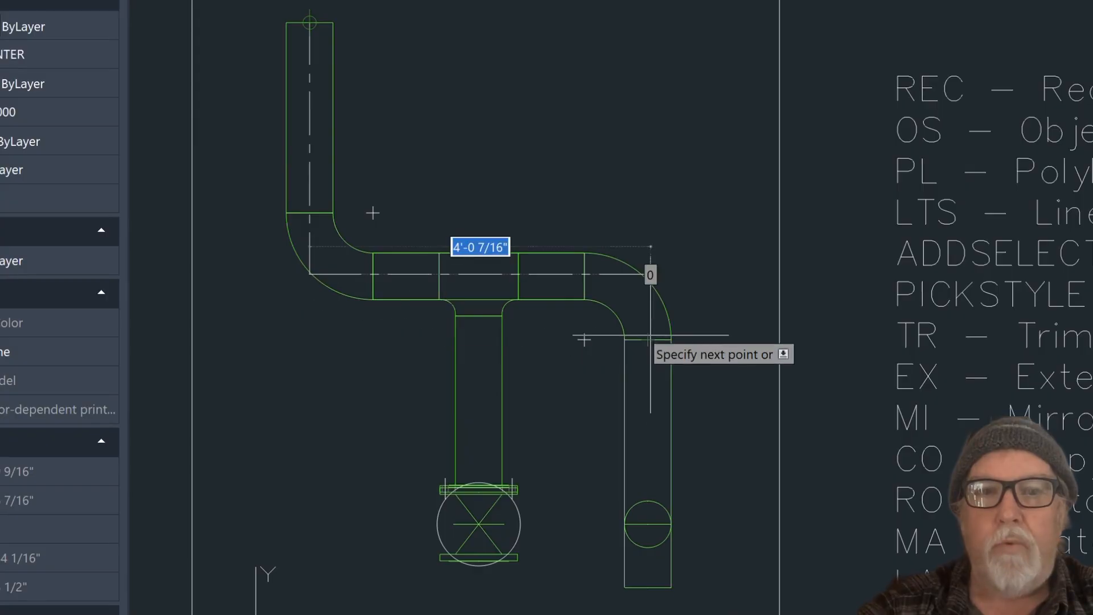
scroll(647, 260, "up", 3)
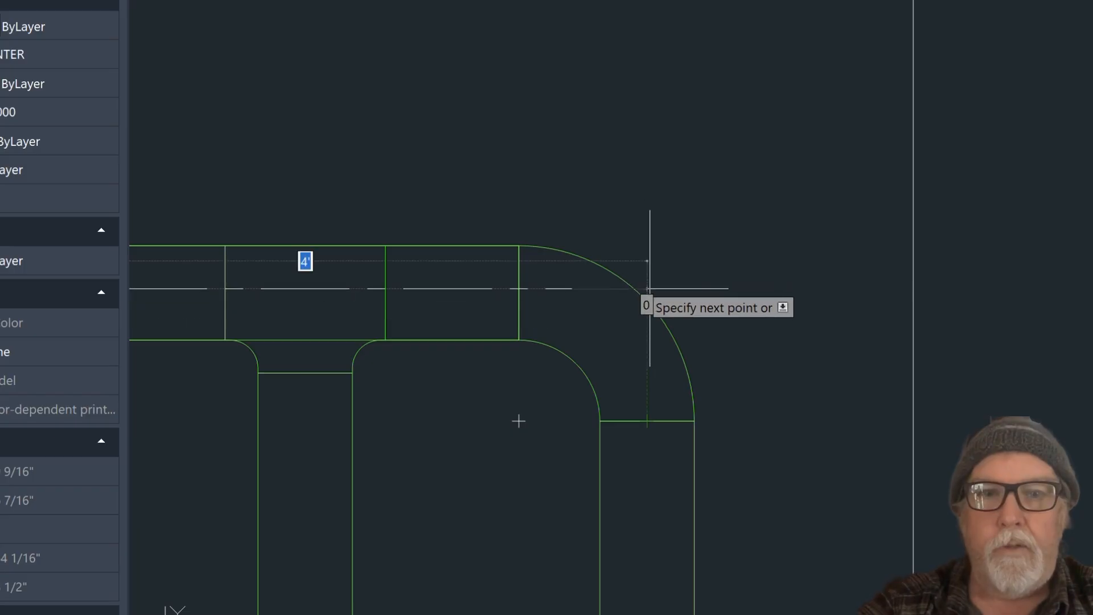
left_click(647, 288)
scroll(631, 431, "down", 3)
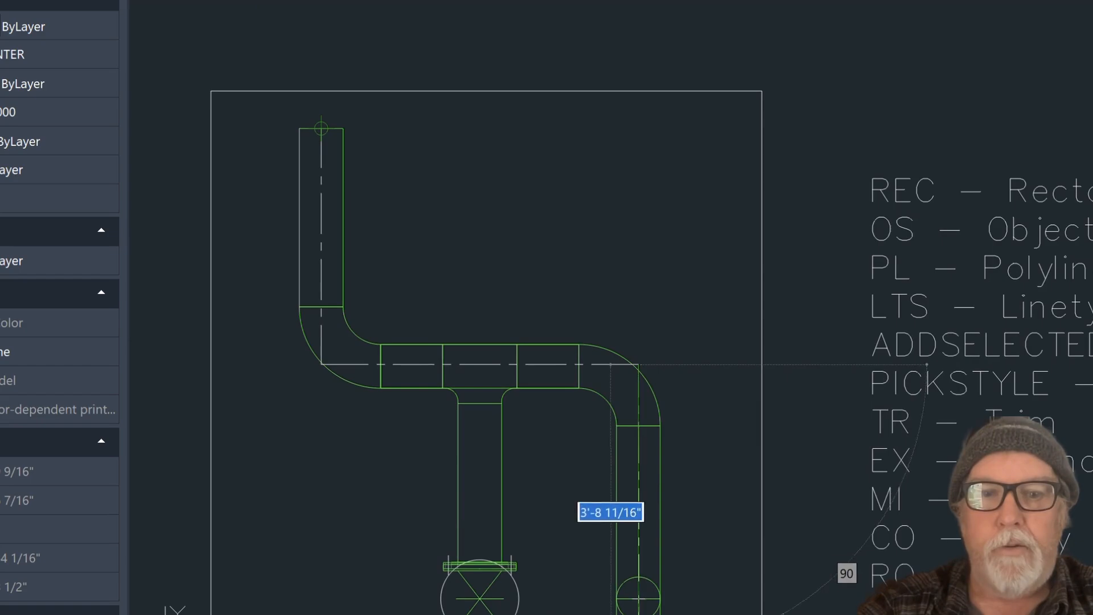
left_click(638, 609)
key("Return")
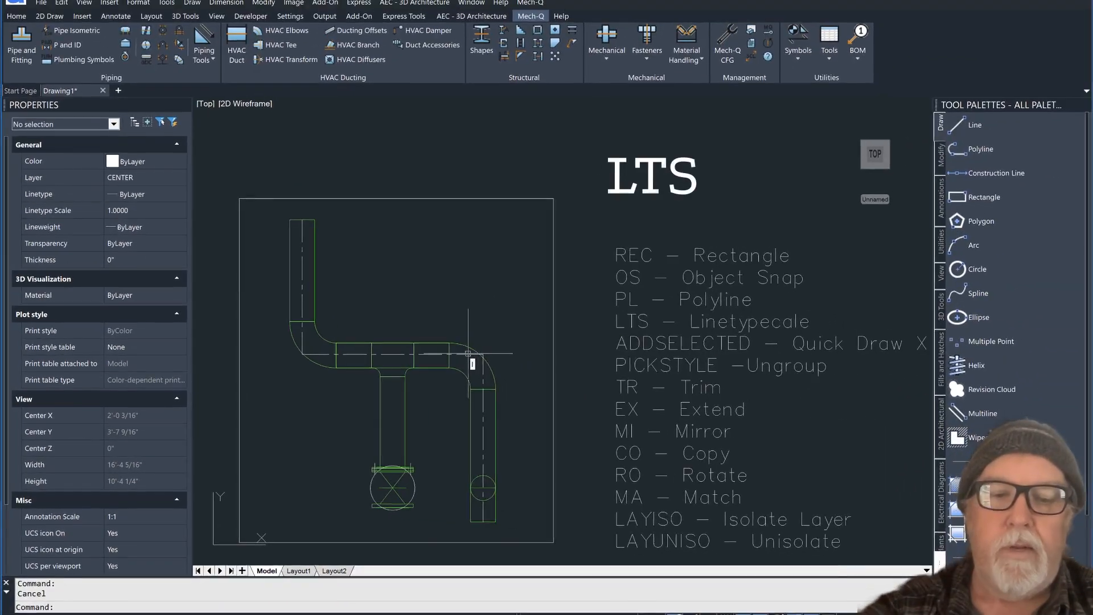
Adjust the centerline's dash spacing by entering a new global linetype scale with LTSCALE
type("LTS")
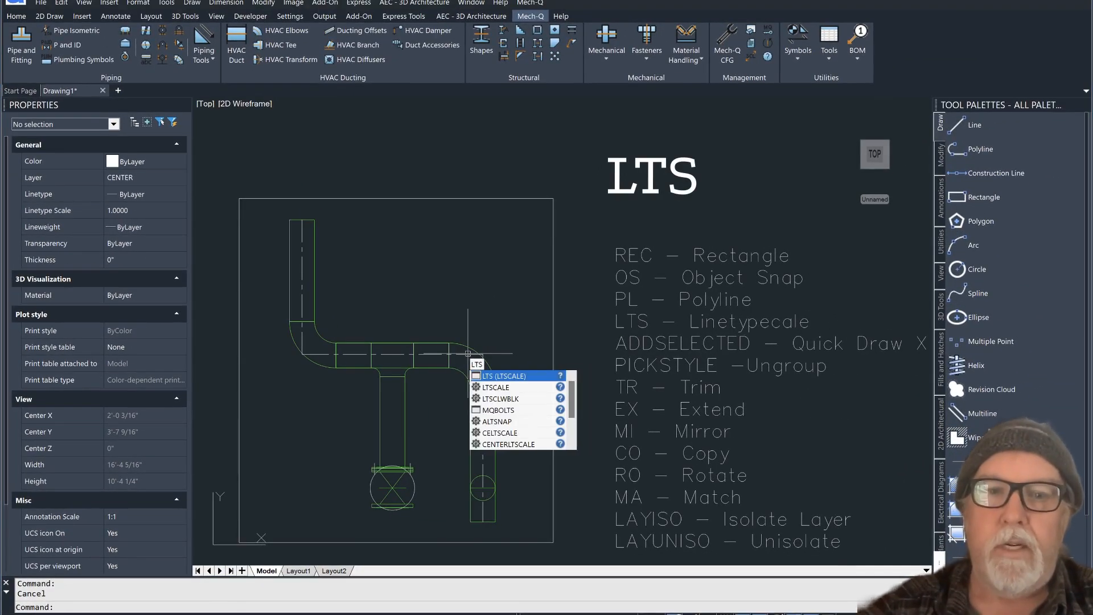
key("Return")
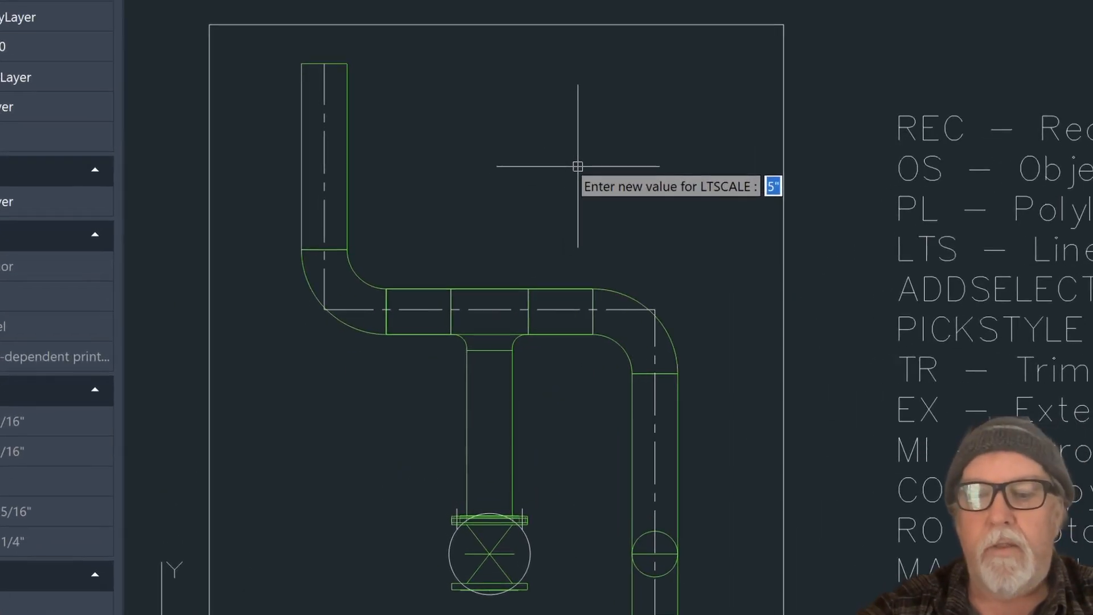
type(".")
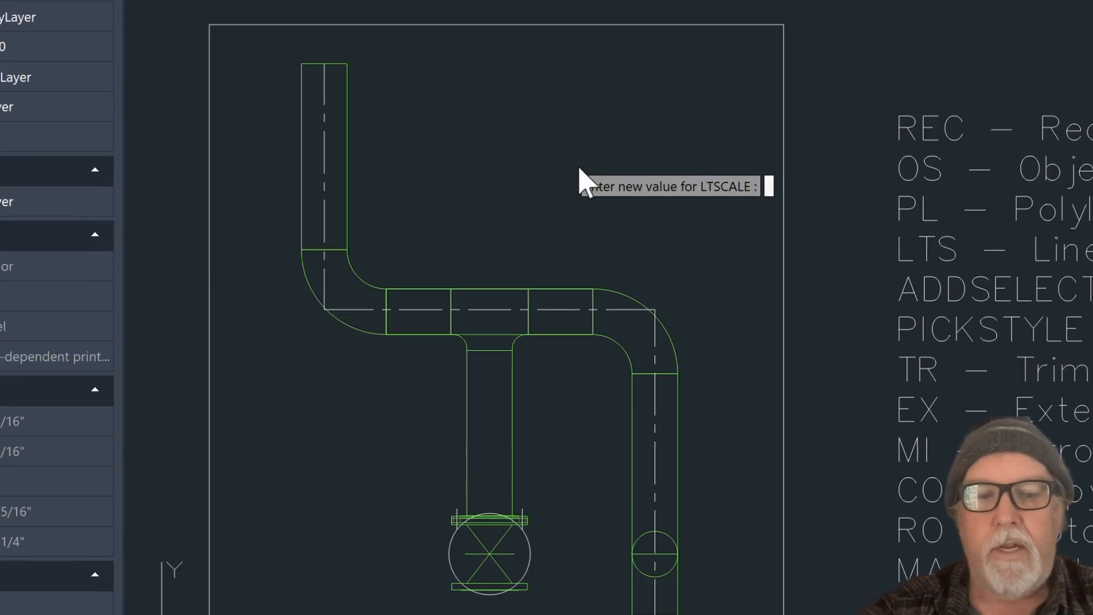
key("Return")
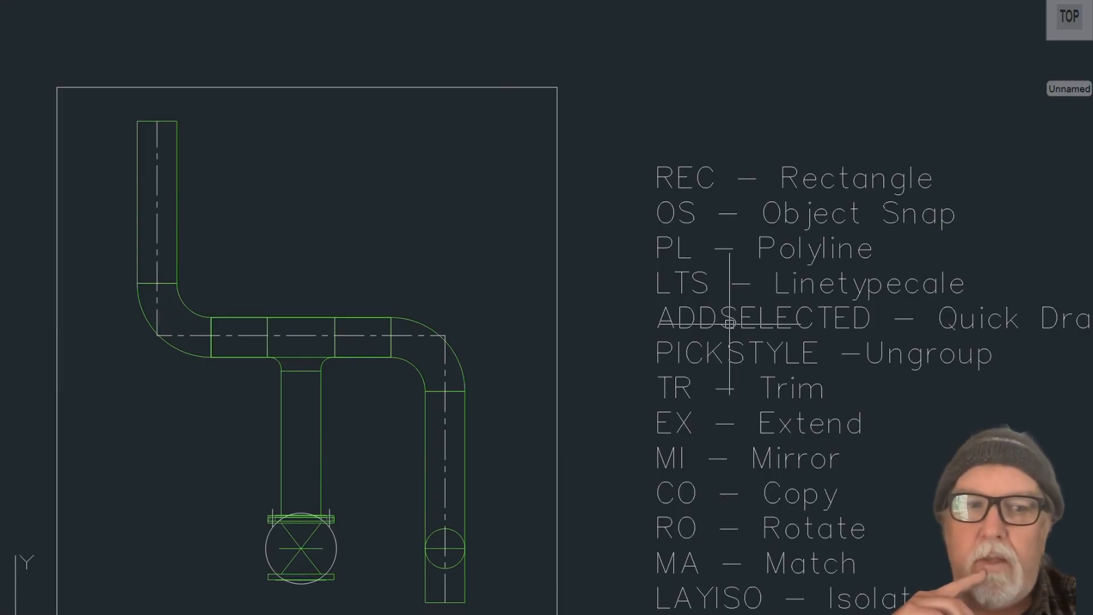
Use ADDSELECTED on the existing centerline to draw a branch centerline 3'-4 3/4" straight down from the main run's midpoint to the valve's lower flange
type("AD")
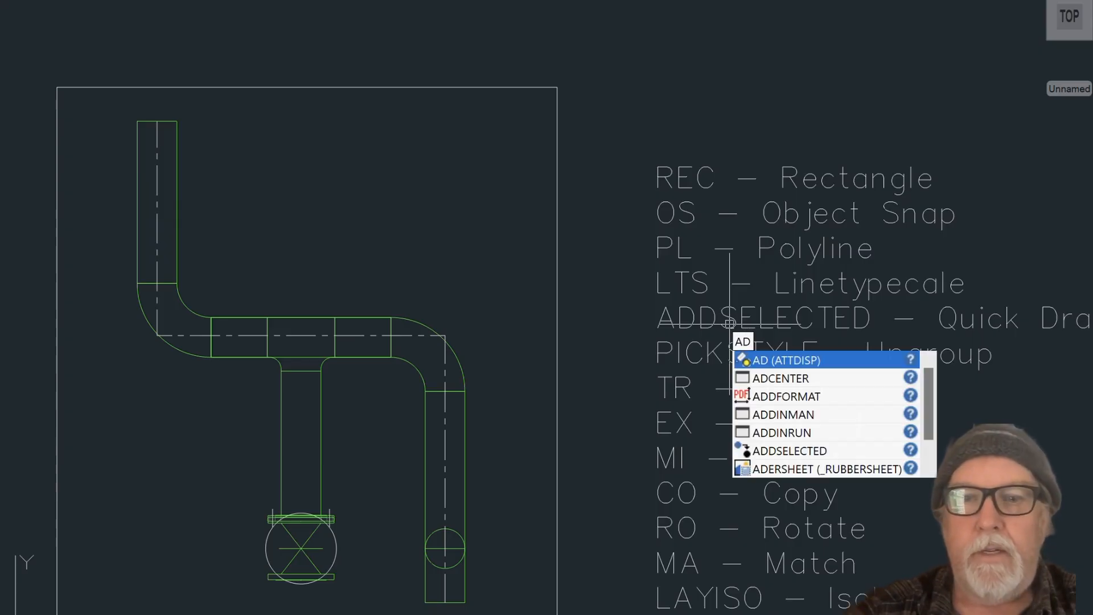
type("DS")
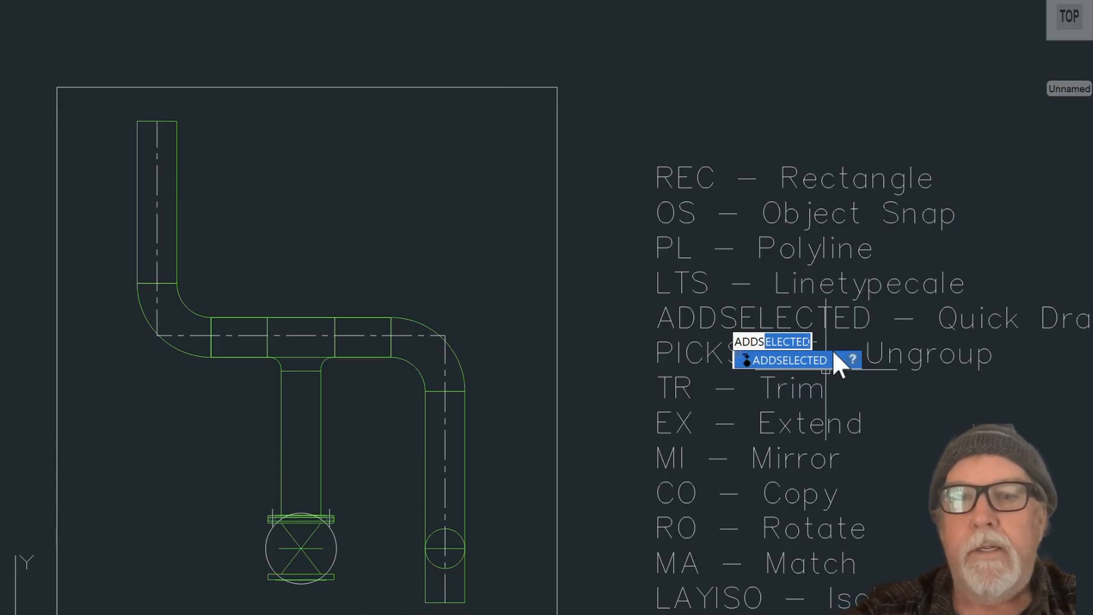
left_click(784, 358)
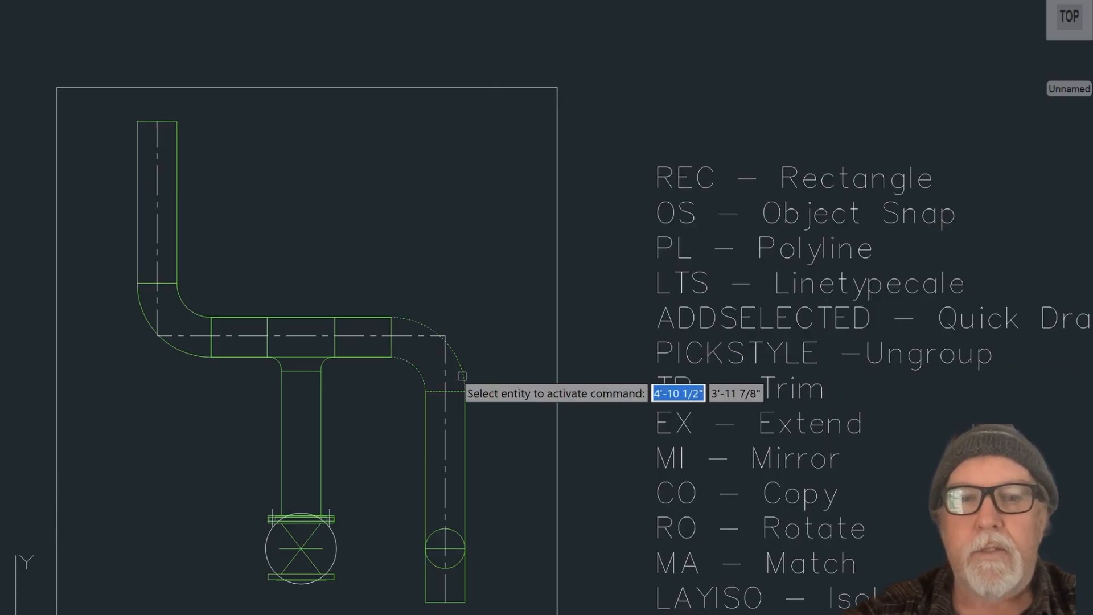
left_click(405, 336)
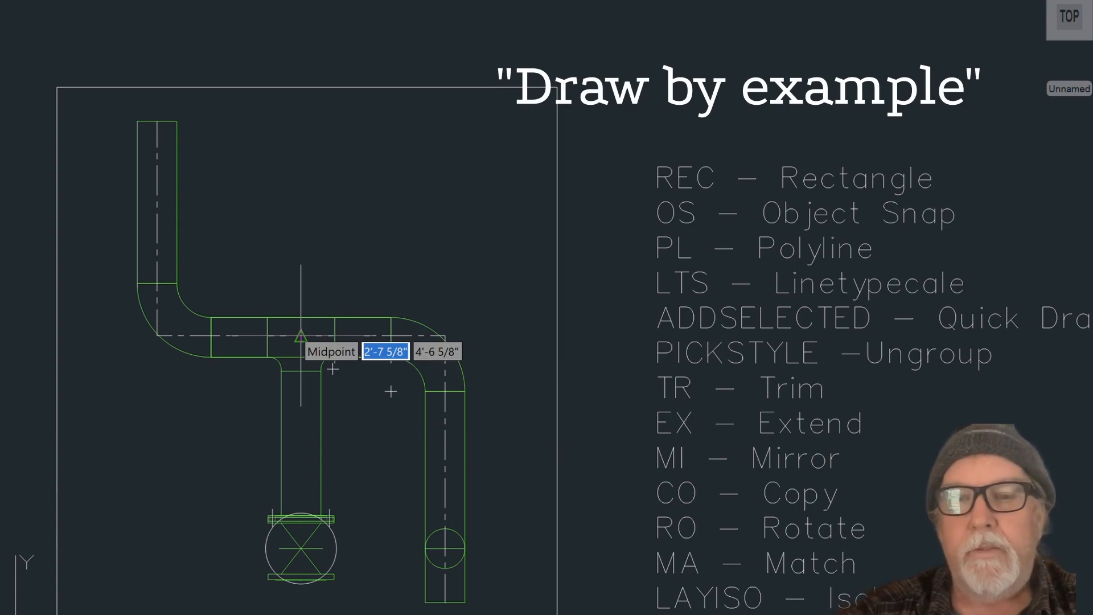
left_click(301, 335)
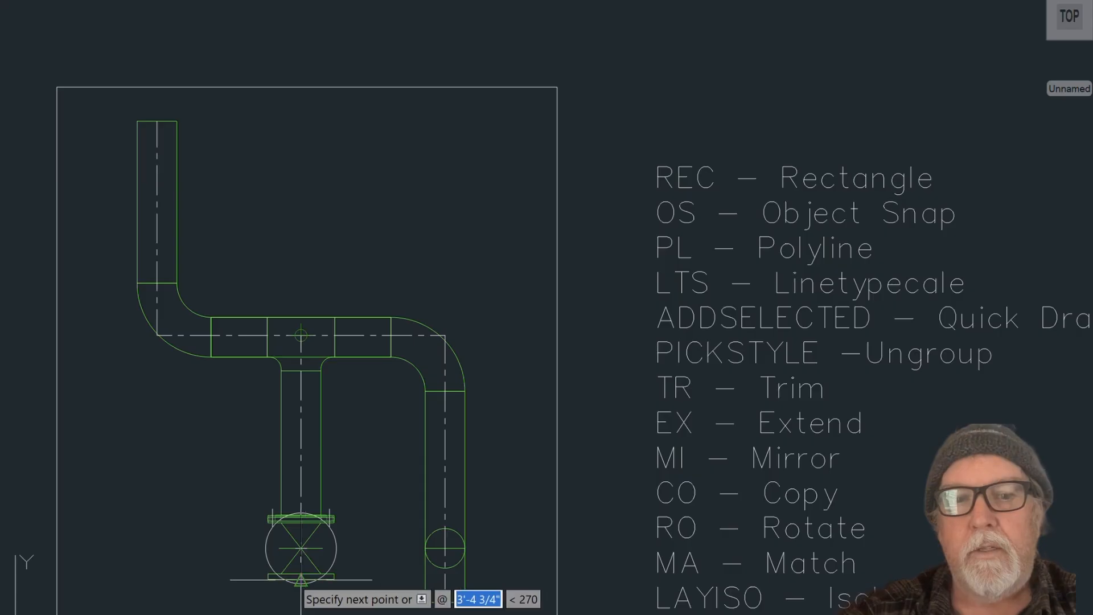
left_click(300, 580)
key("Return")
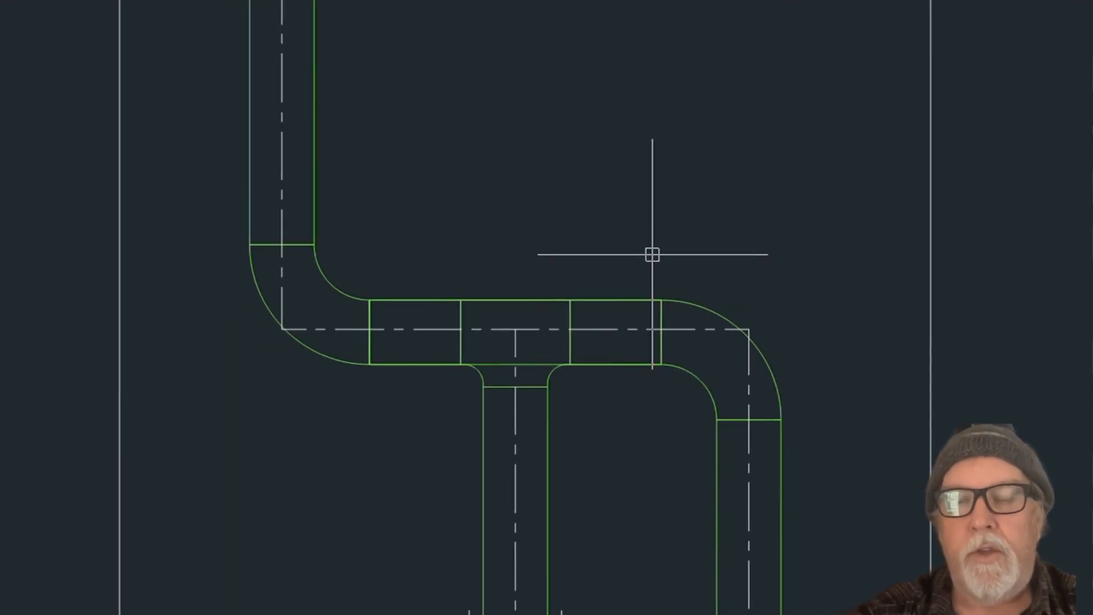
Select the upper vertical pipe and its elbow to examine whether their lines are grouped
left_click(311, 88)
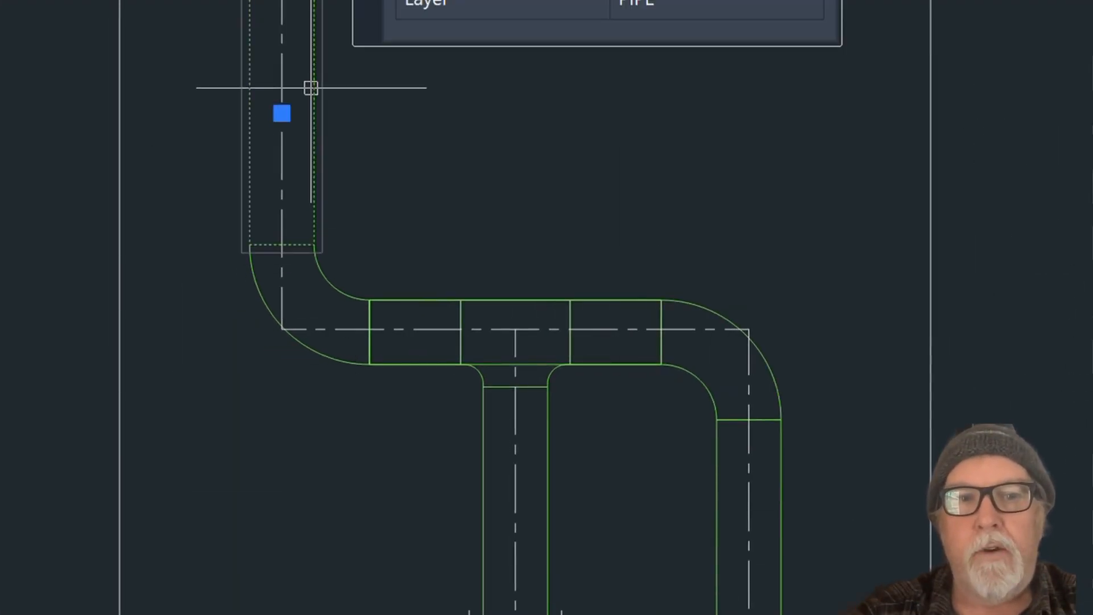
key("Escape")
left_click(339, 299)
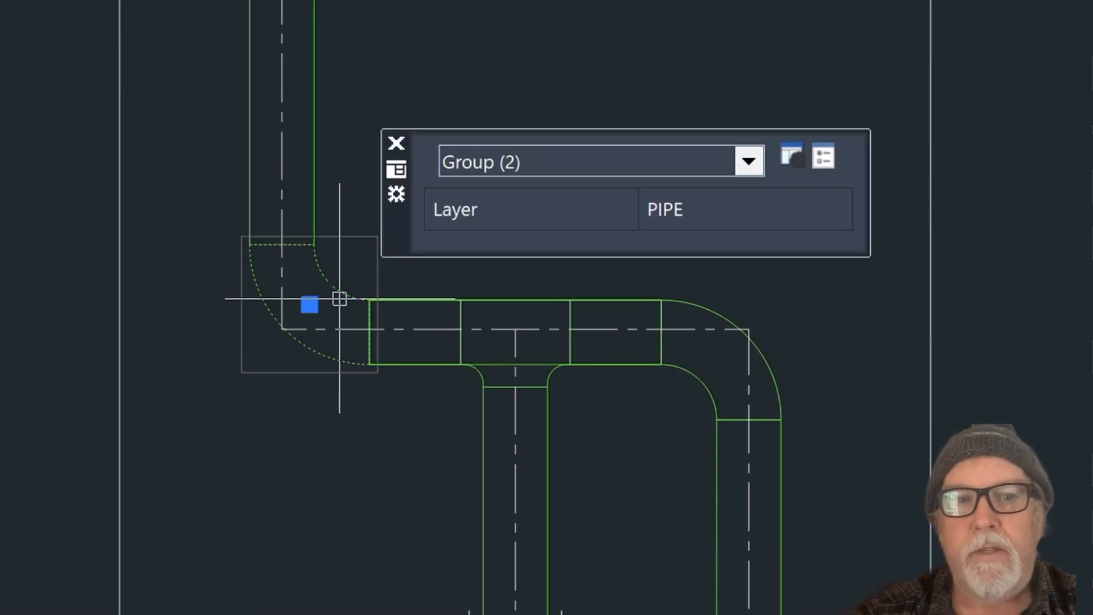
double_click(339, 298)
key("Escape")
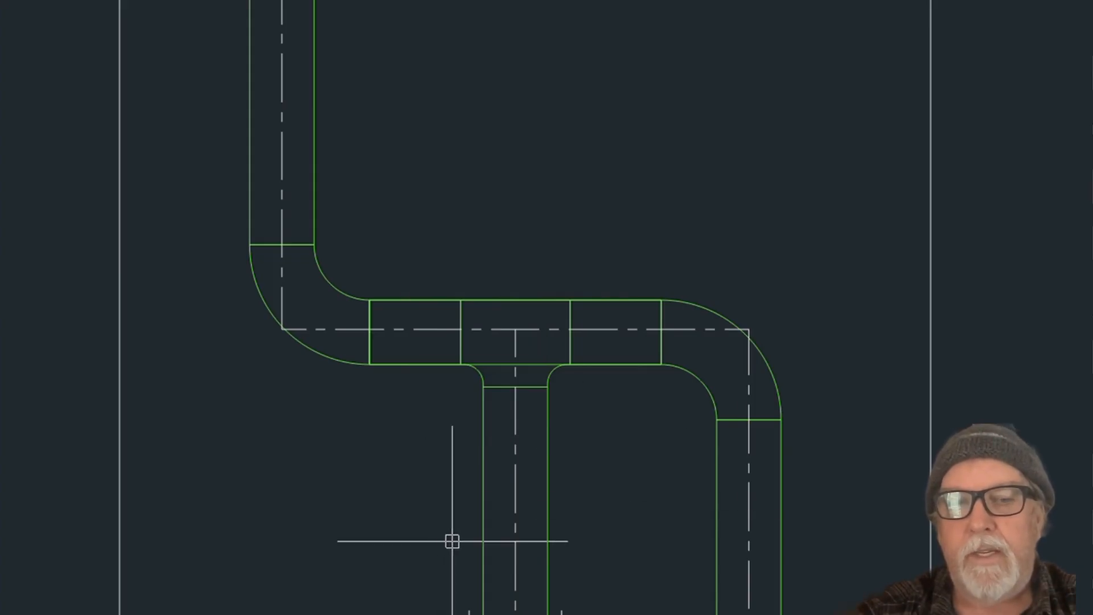
Set the PICKSTYLE variable to 0 so grouped pipe entities can be selected individually
scroll(575, 466, "down", 4)
scroll(603, 551, "up", 6)
scroll(604, 547, "up", 1)
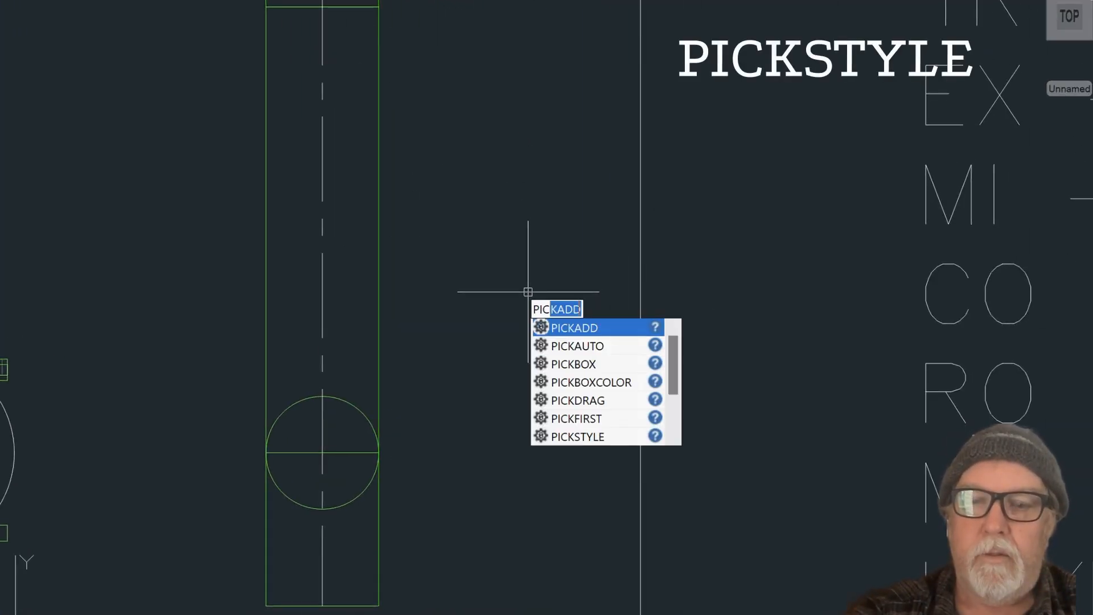
type("ks")
key("Return")
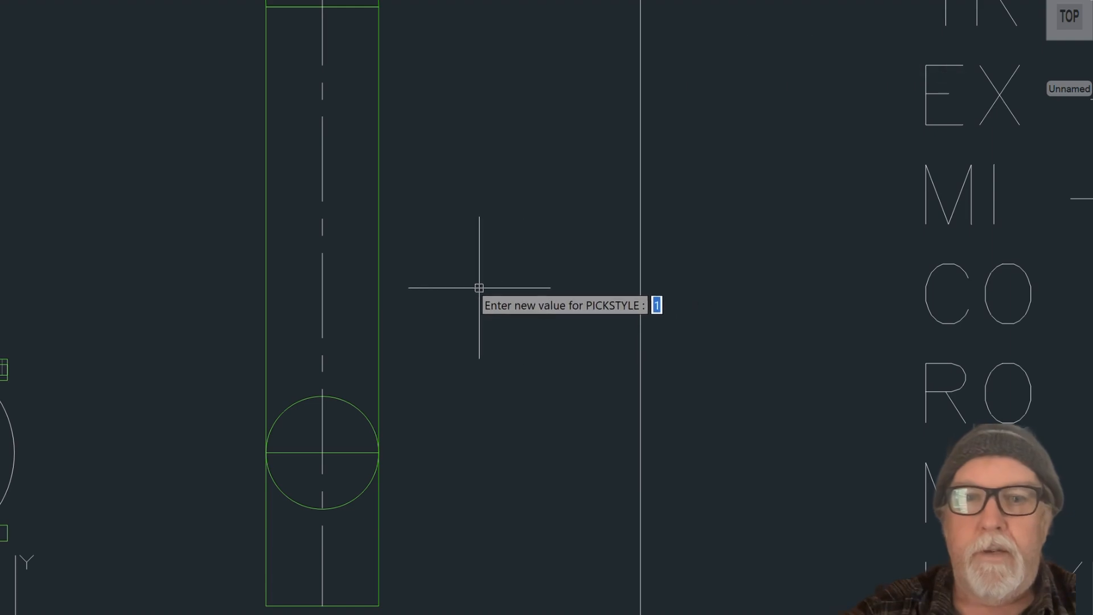
type("0")
key("Return")
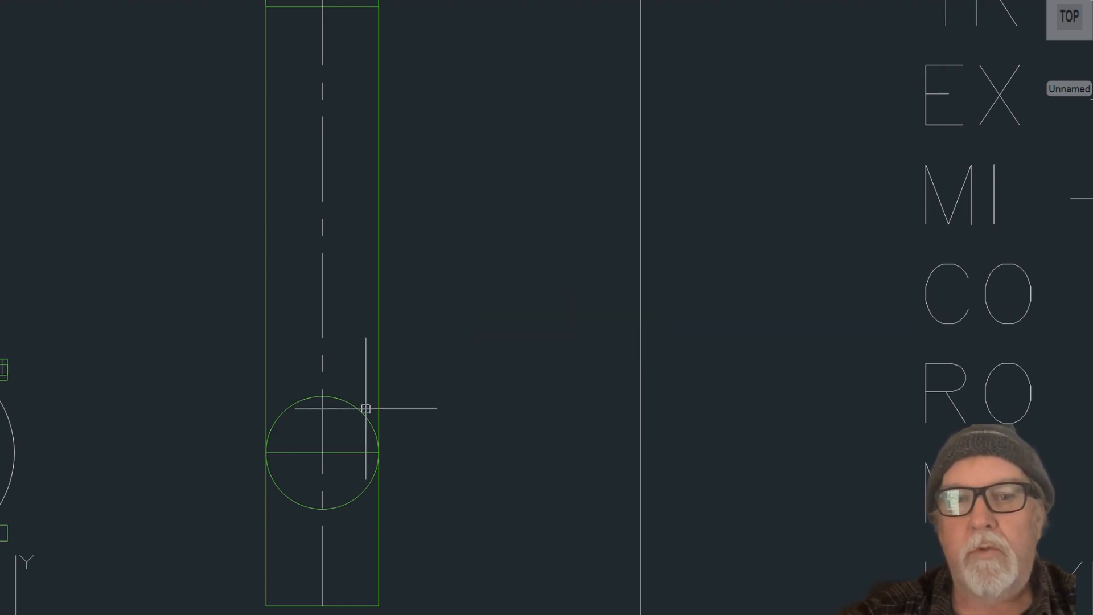
Explode the closed polyline that outlines the right-hand vertical pipe
double_click(375, 371)
key("Escape")
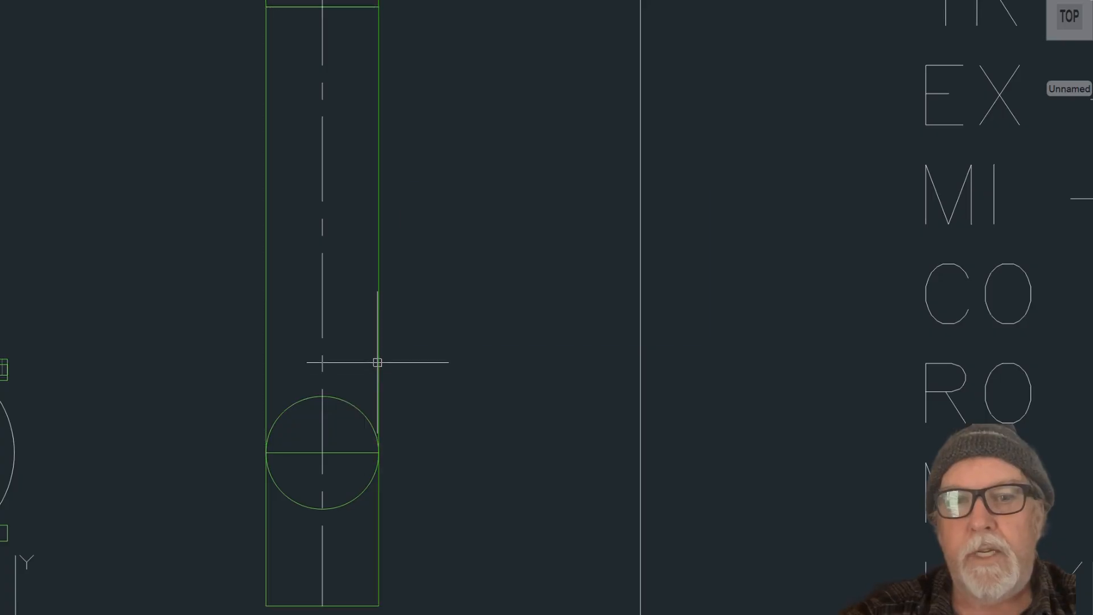
left_click(377, 362)
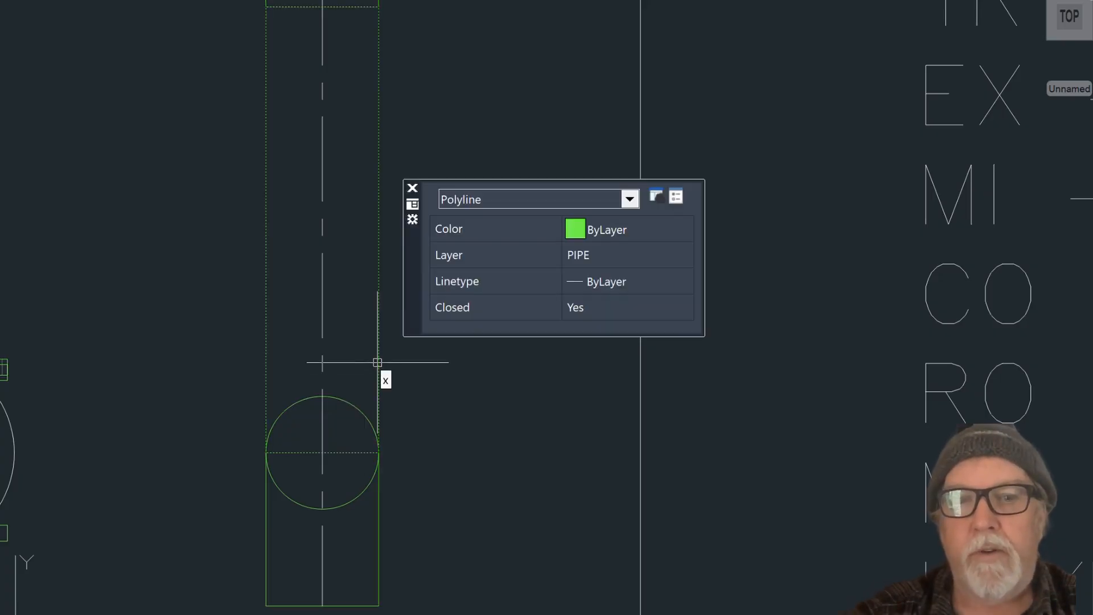
key("Return")
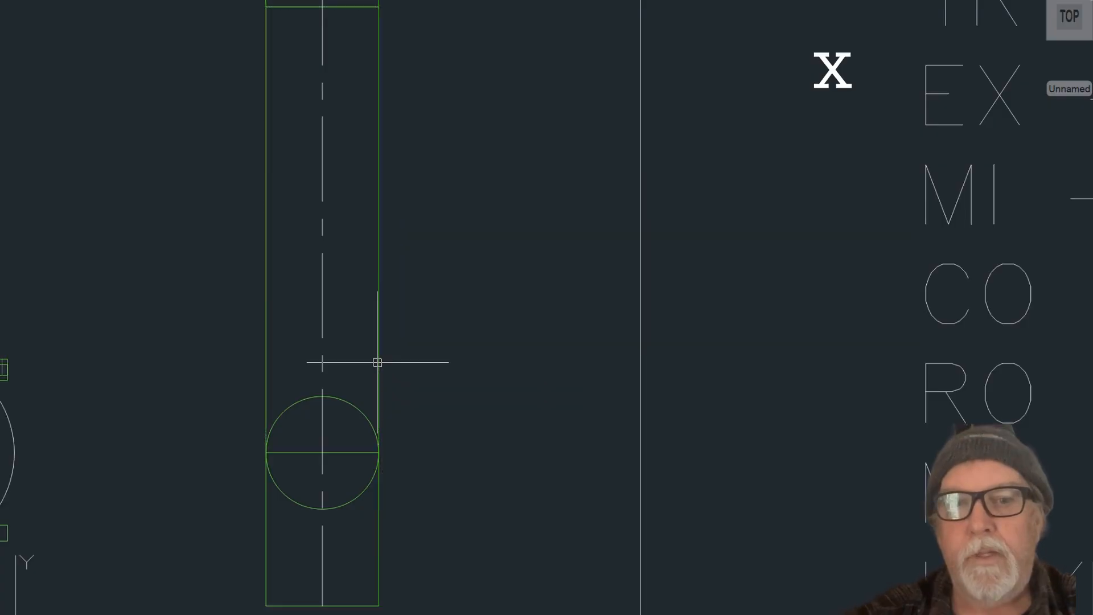
Erase the horizontal line crossing the circle near the lower end of the right-hand pipe
left_click(339, 455)
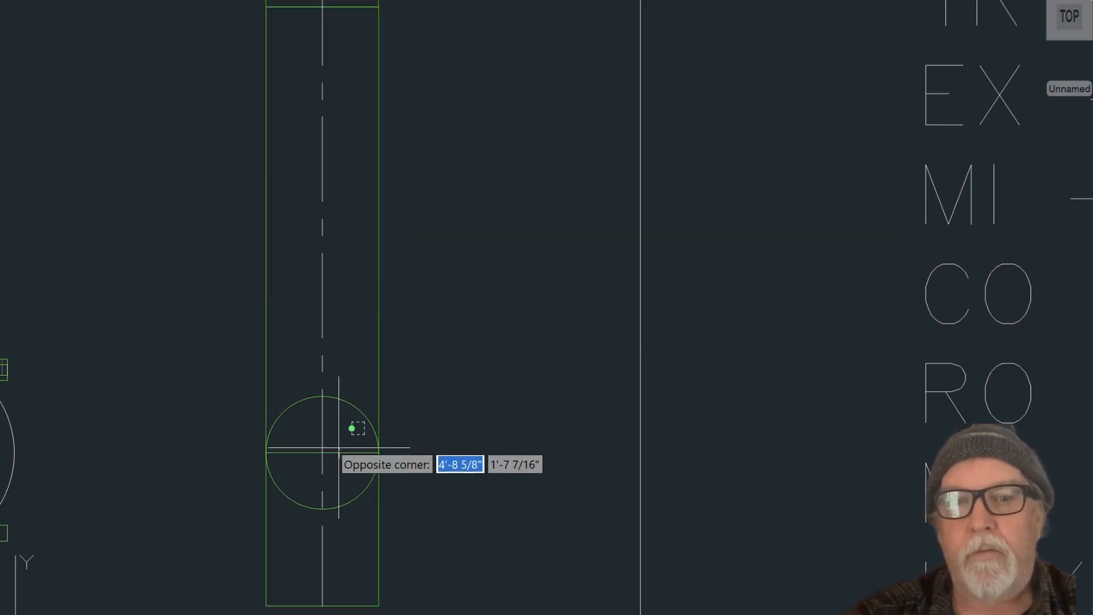
left_click(339, 447)
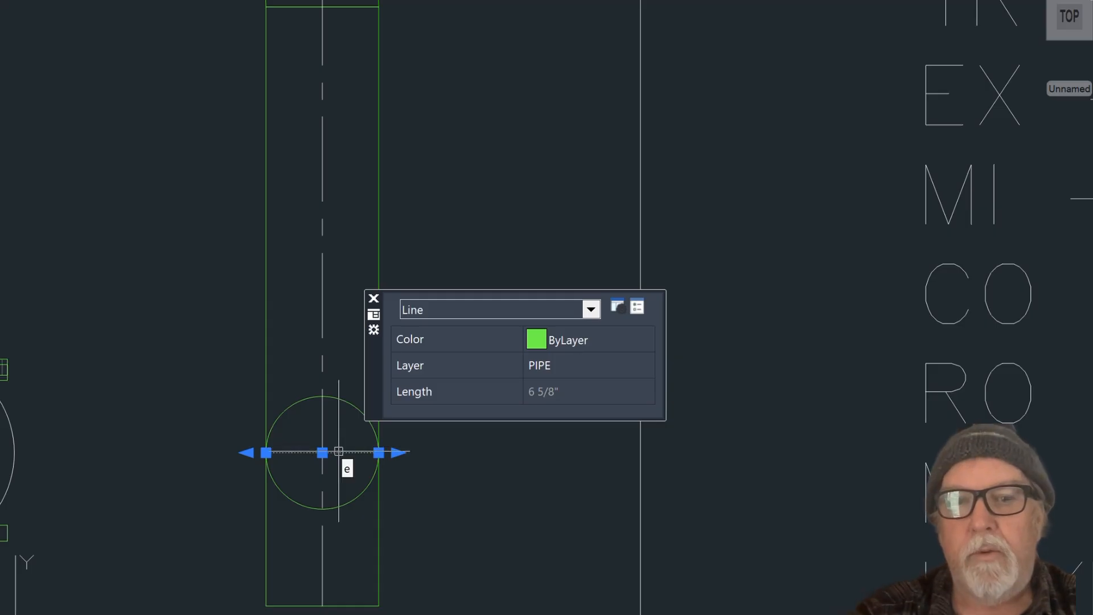
key("Return")
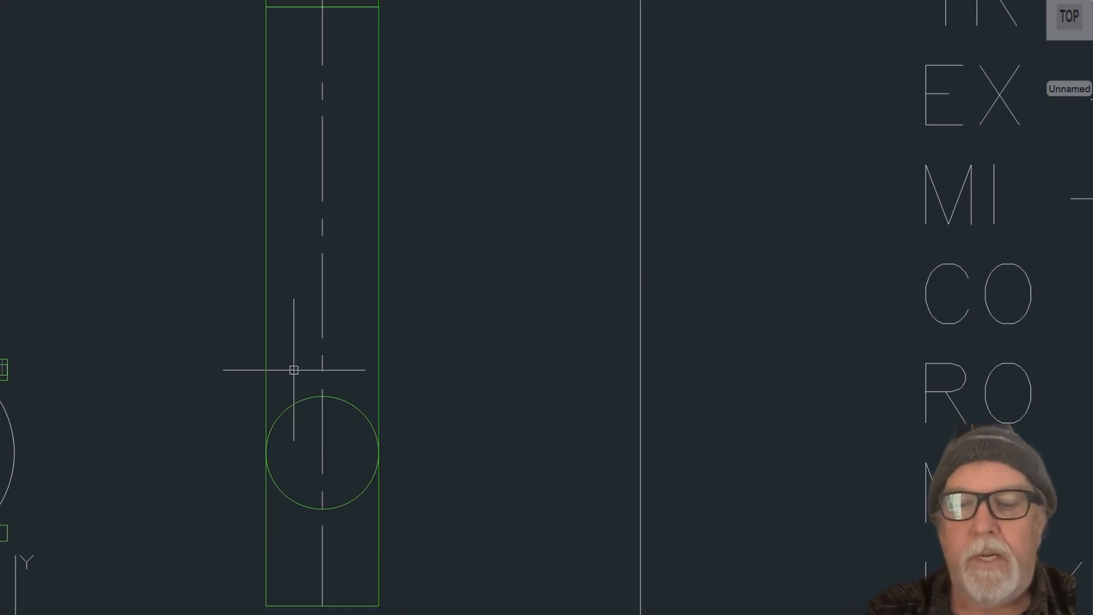
Set the PICKSTYLE variable to 1 so grouped pipe entities are selected together again
type("k")
key("Down")
key("Down")
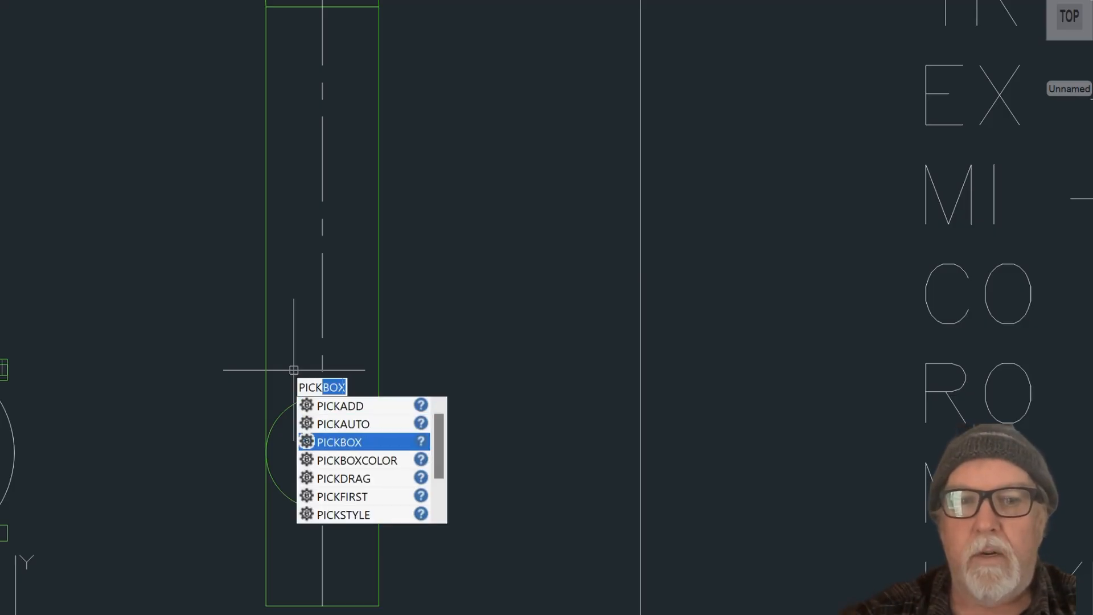
key("Down")
key("Down")
key("Down")
key("Down")
key("Return")
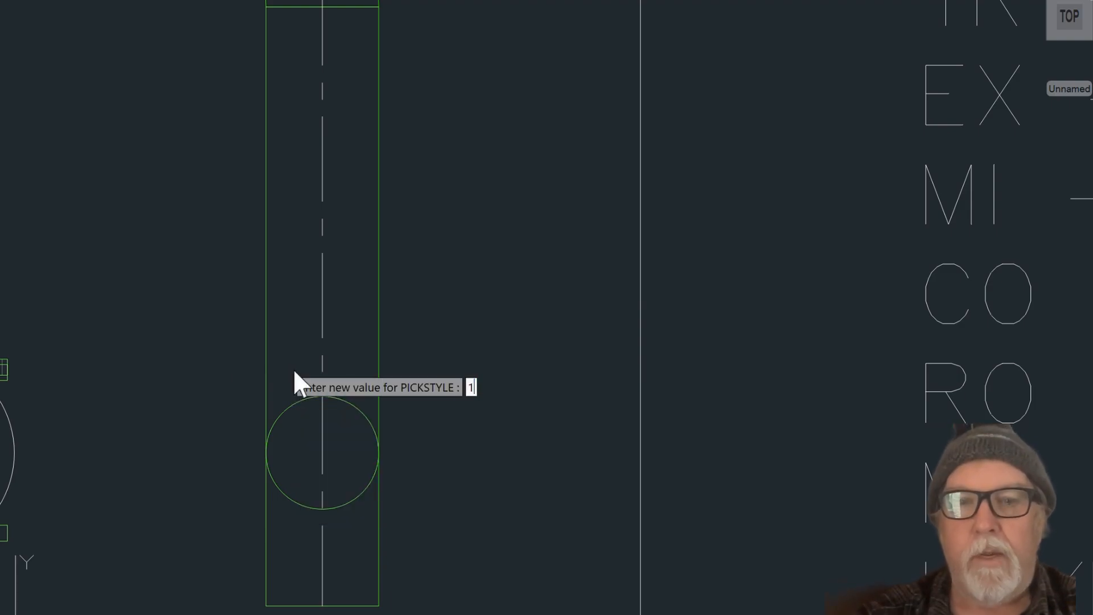
key("Return")
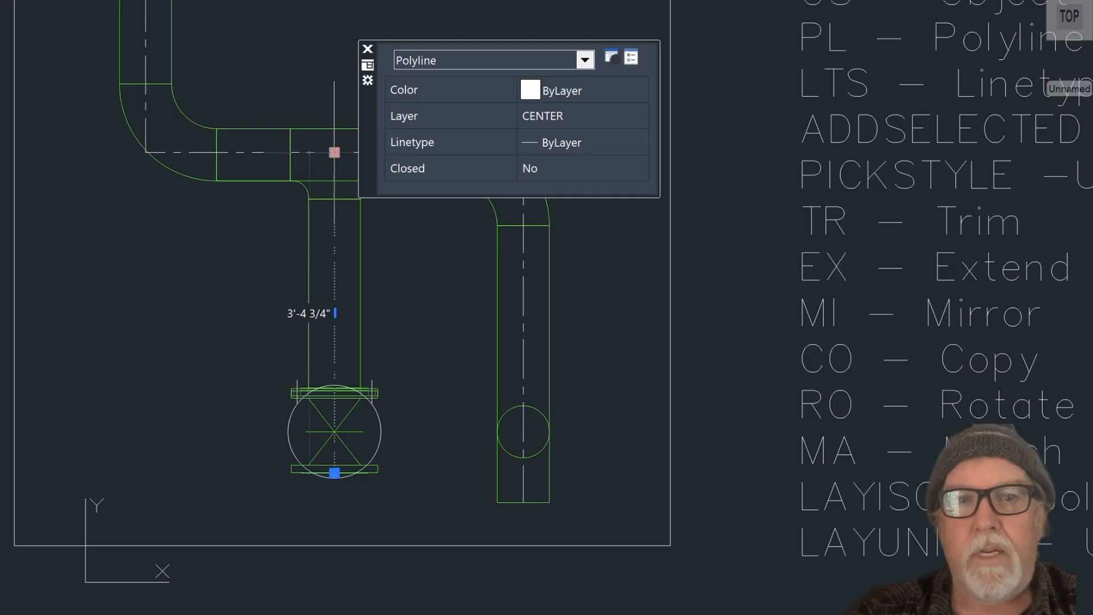
Shorten the branch centerline by stretching its upper endpoint down to about the middle of the branch pipe
left_click(334, 152)
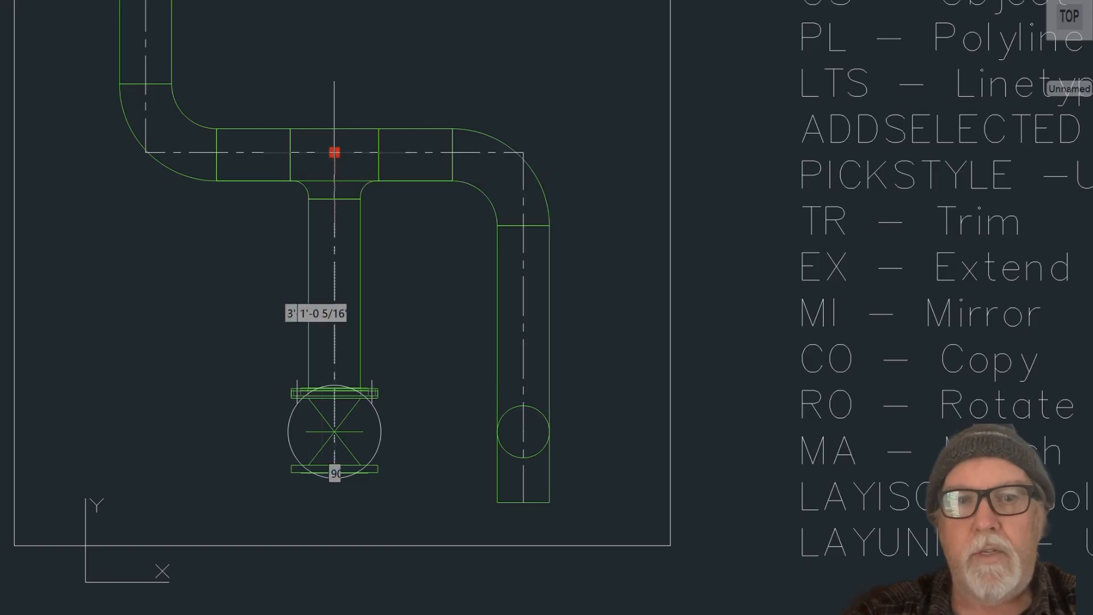
left_click(334, 275)
key("Escape")
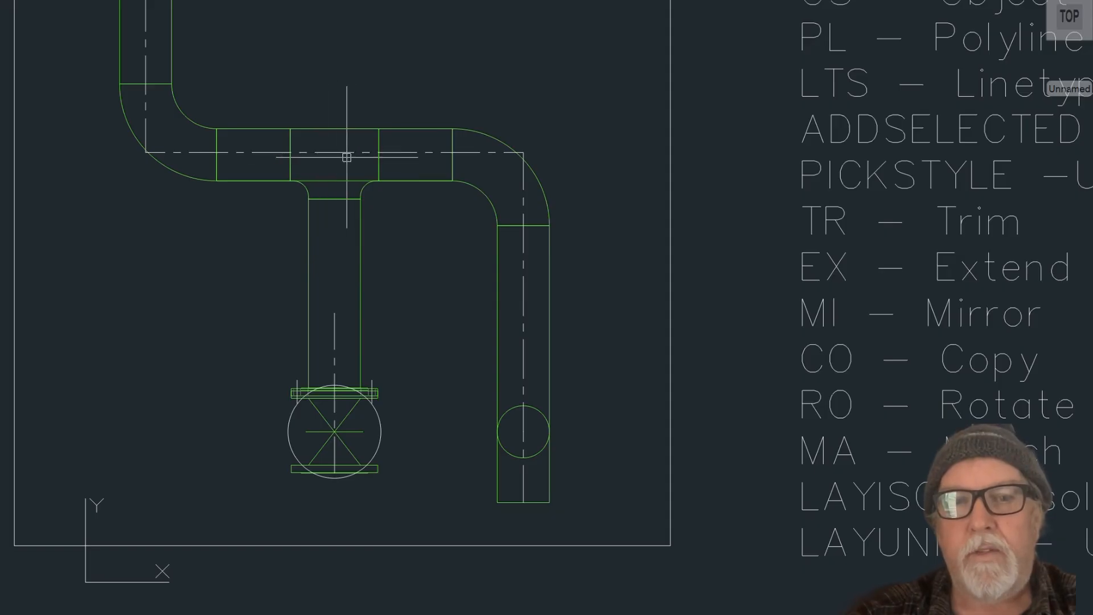
Extend the branch centerline up to the main run's centerline, using all entities as boundaries
type("x")
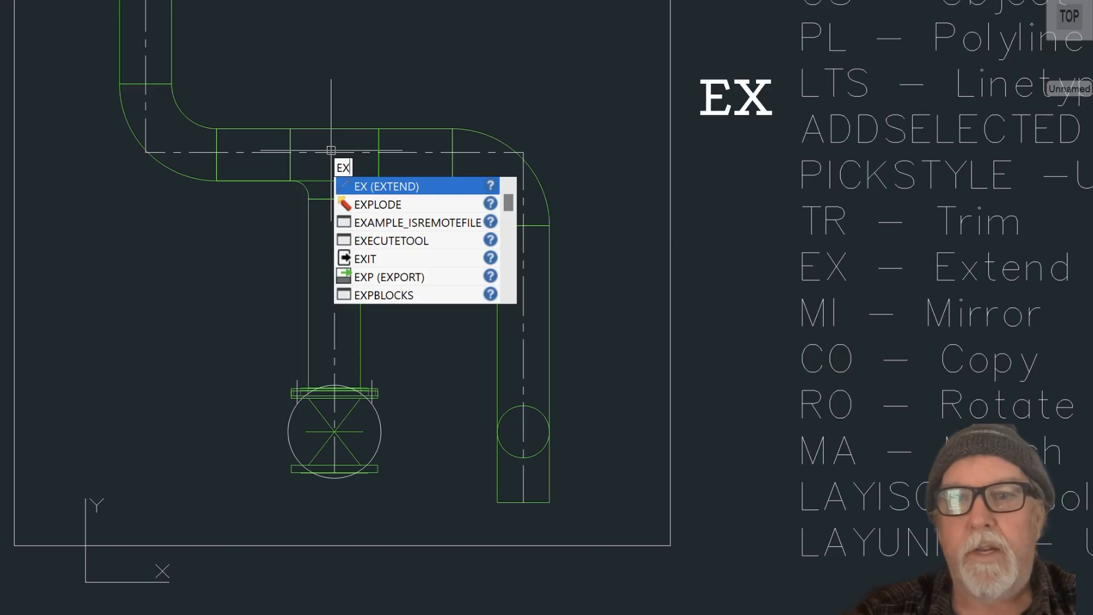
key("Return")
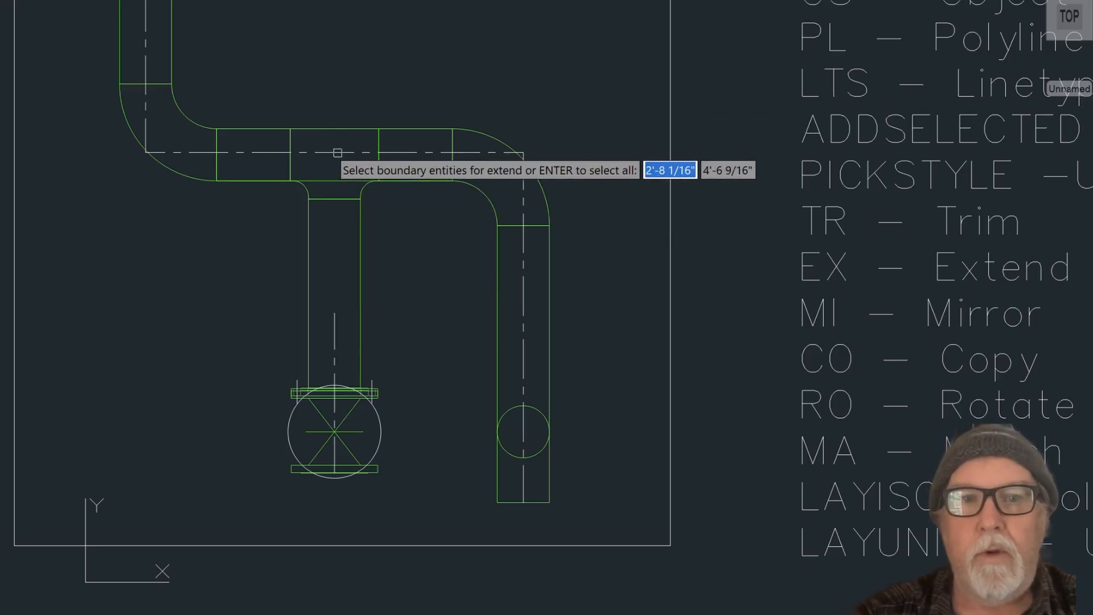
key("Return")
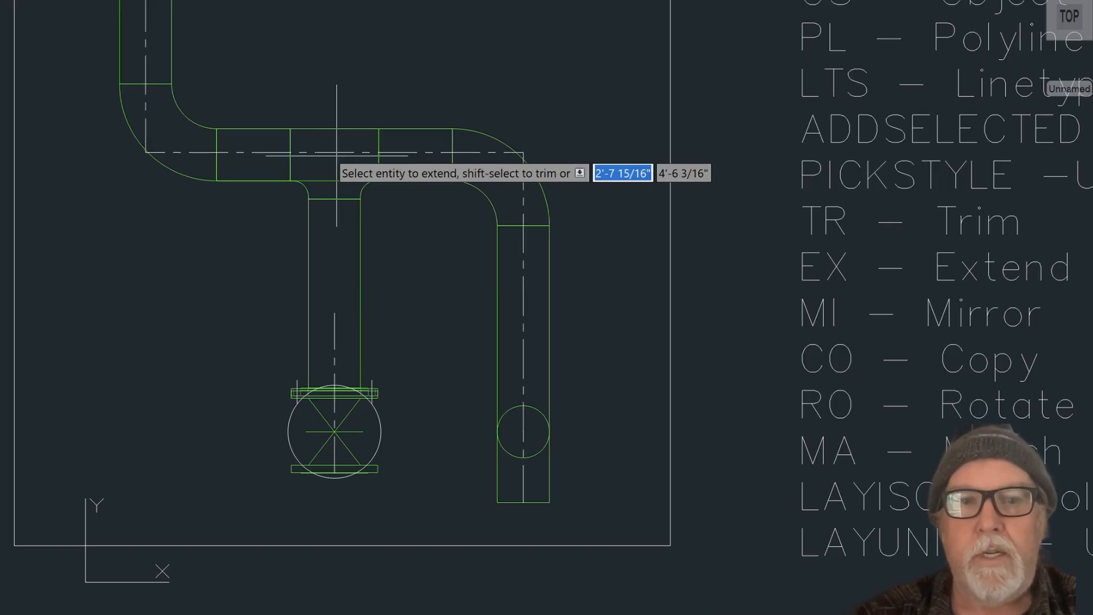
left_click(333, 320)
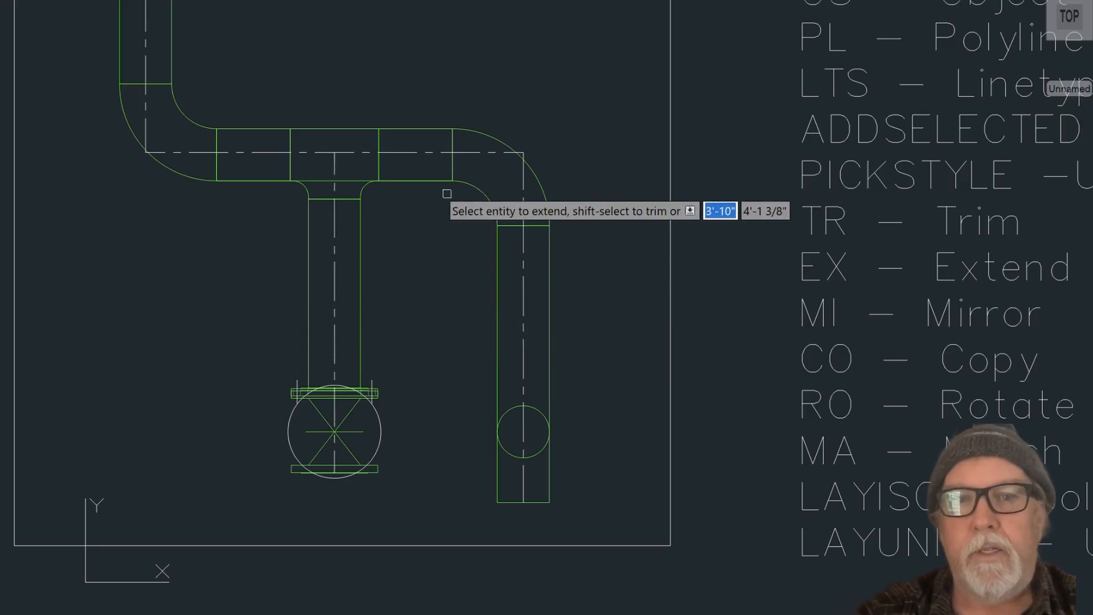
key("Return")
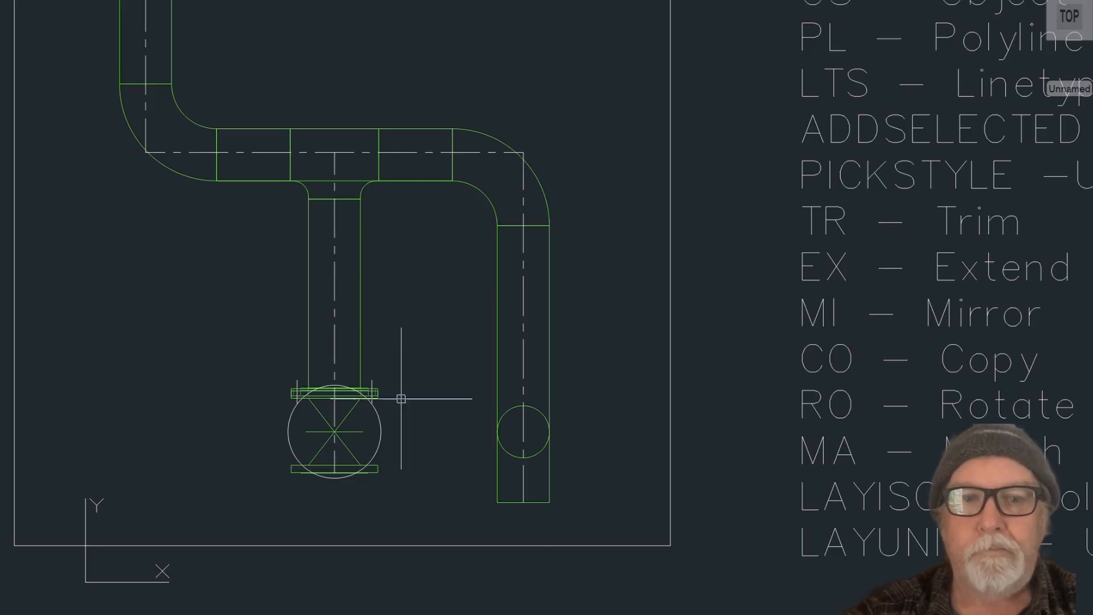
Mirror the grouped vertical branch pipe about a horizontal line through the valve's center, keeping the original
left_click(359, 302)
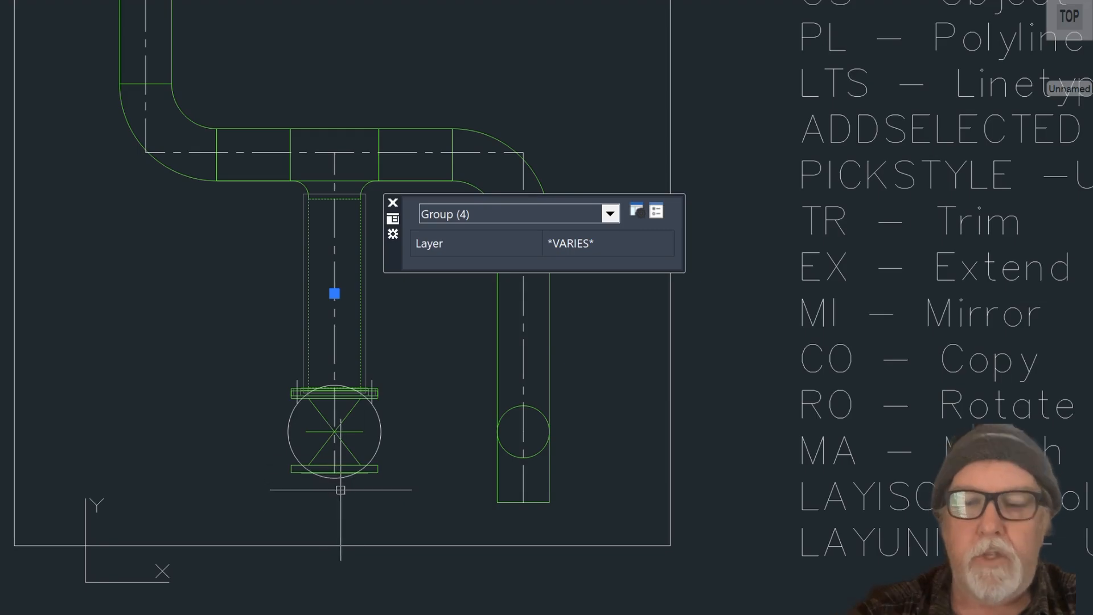
type("MI")
key("Return")
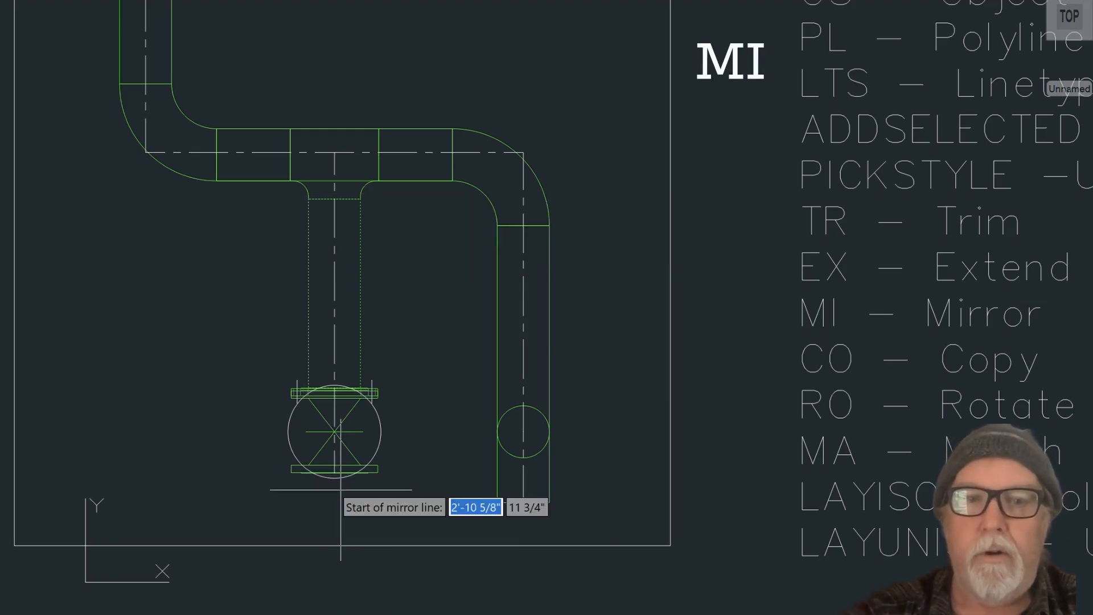
left_click(334, 432)
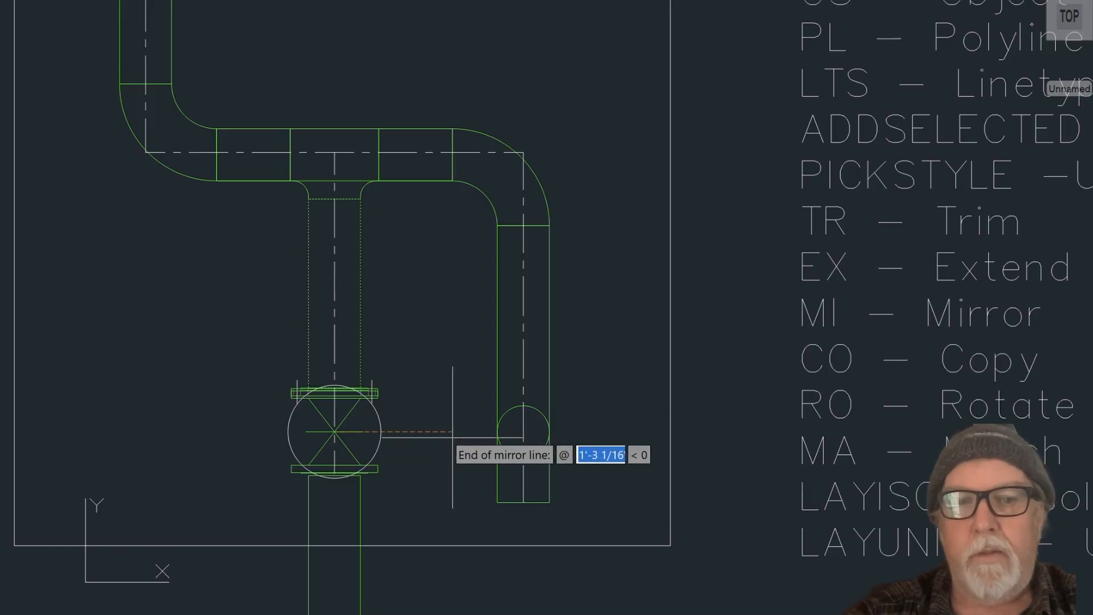
left_click(453, 433)
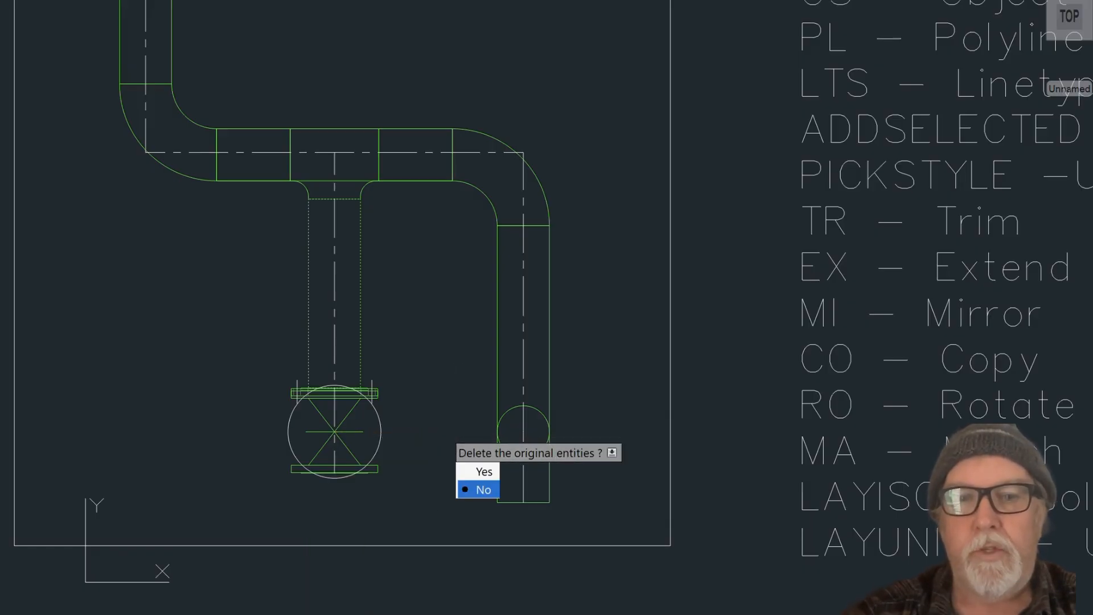
key("Return")
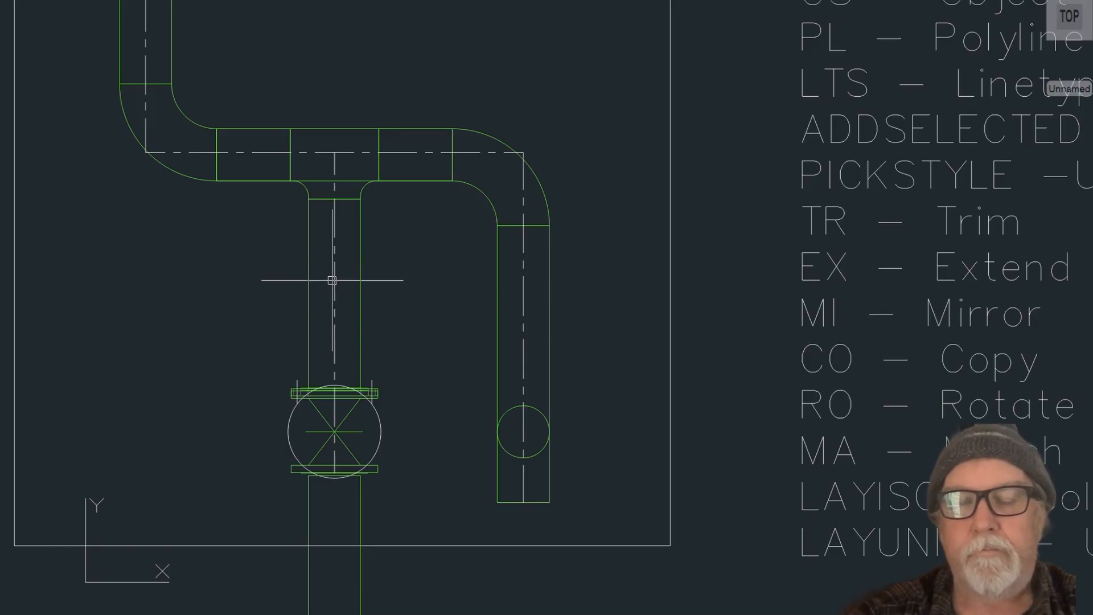
Copy the left elbow from its upper outer corner to the lower-left corner of the mirrored pipe below the valve
scroll(332, 280, "down", 2)
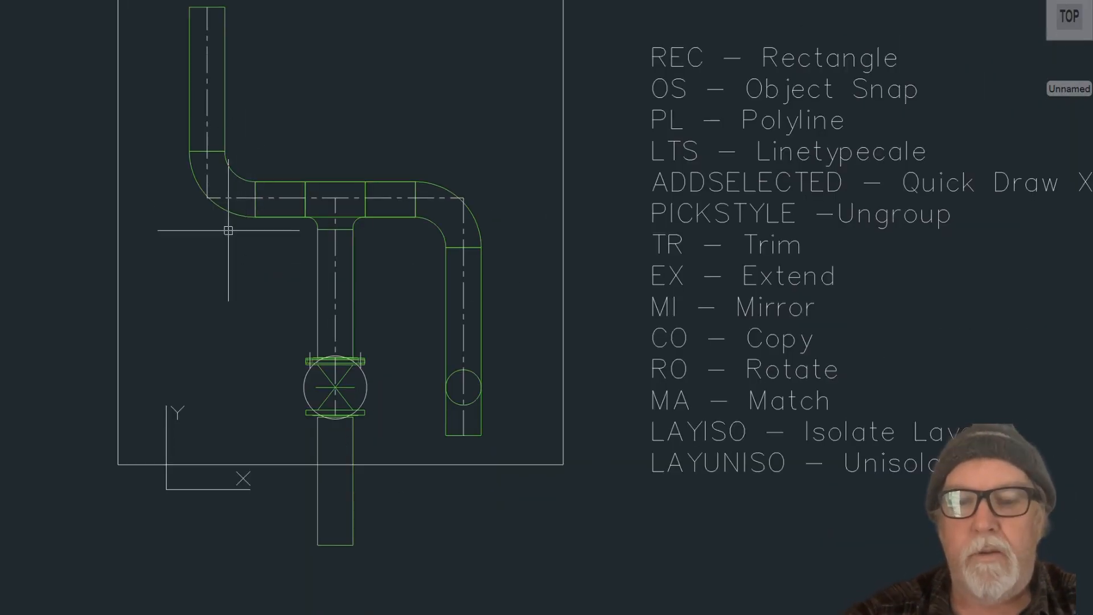
type("co")
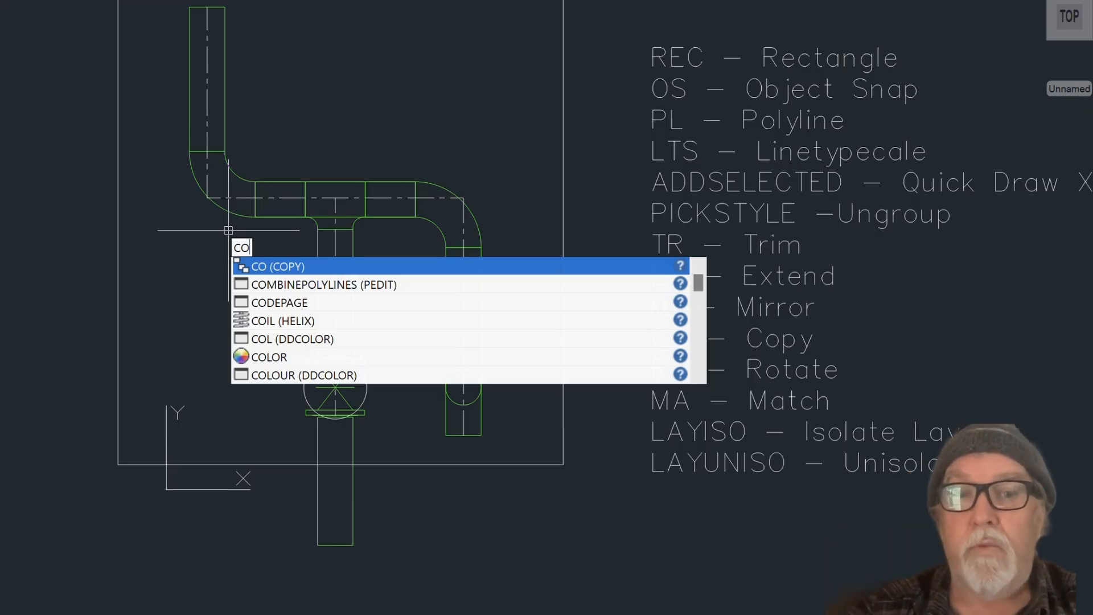
key("Return")
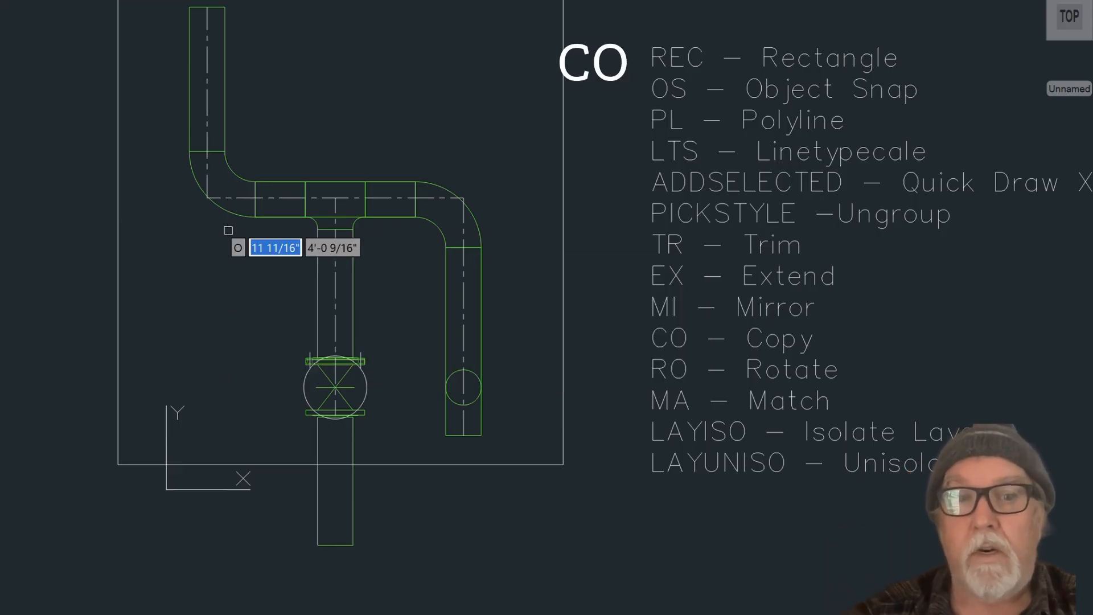
left_click(223, 211)
key("Return")
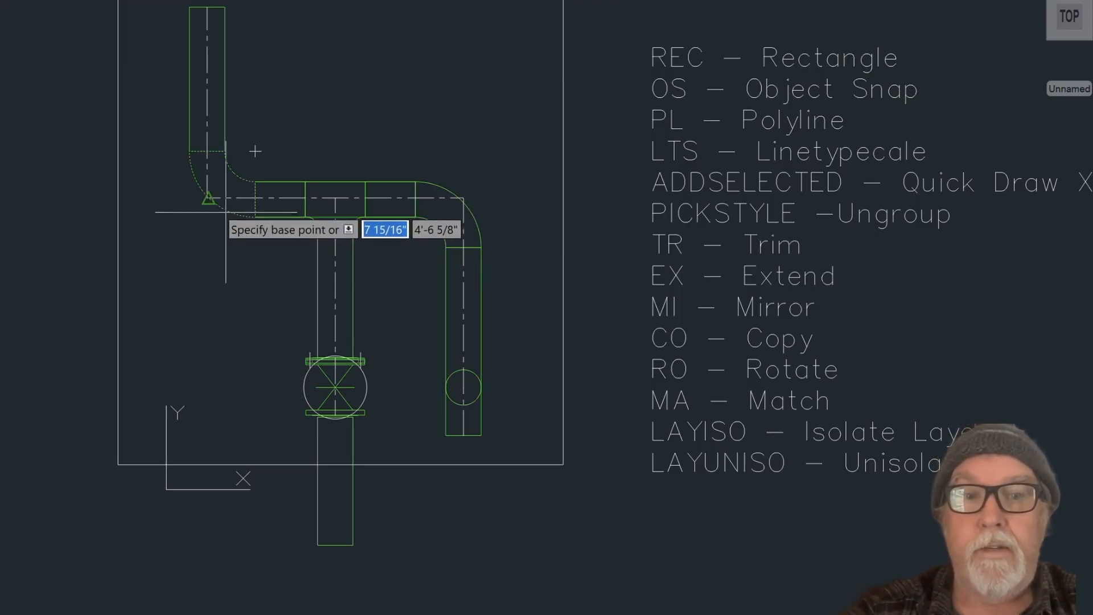
left_click(189, 151)
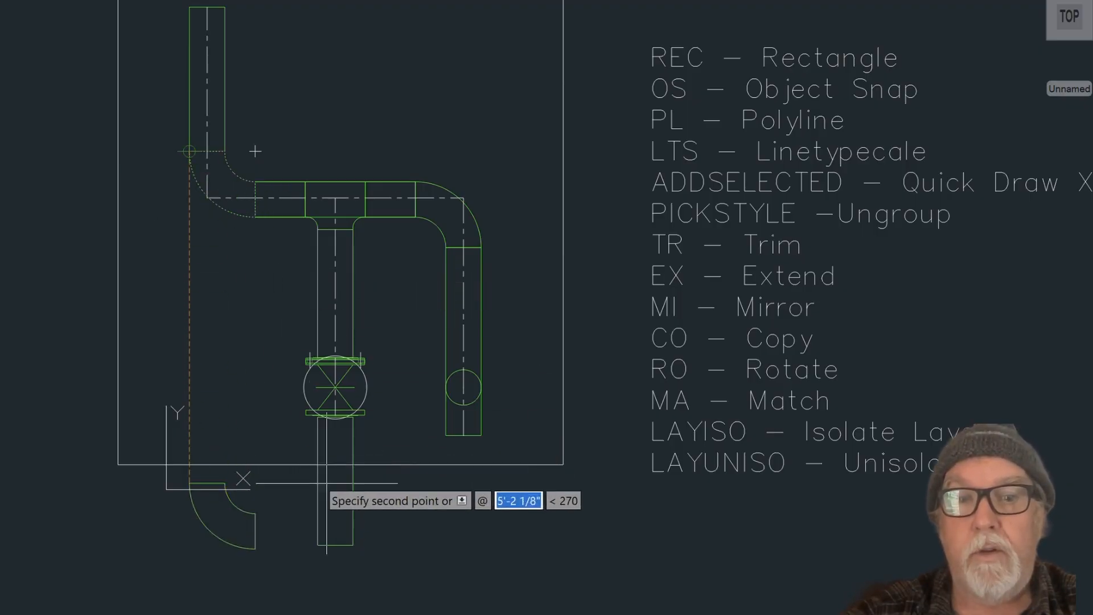
left_click(318, 545)
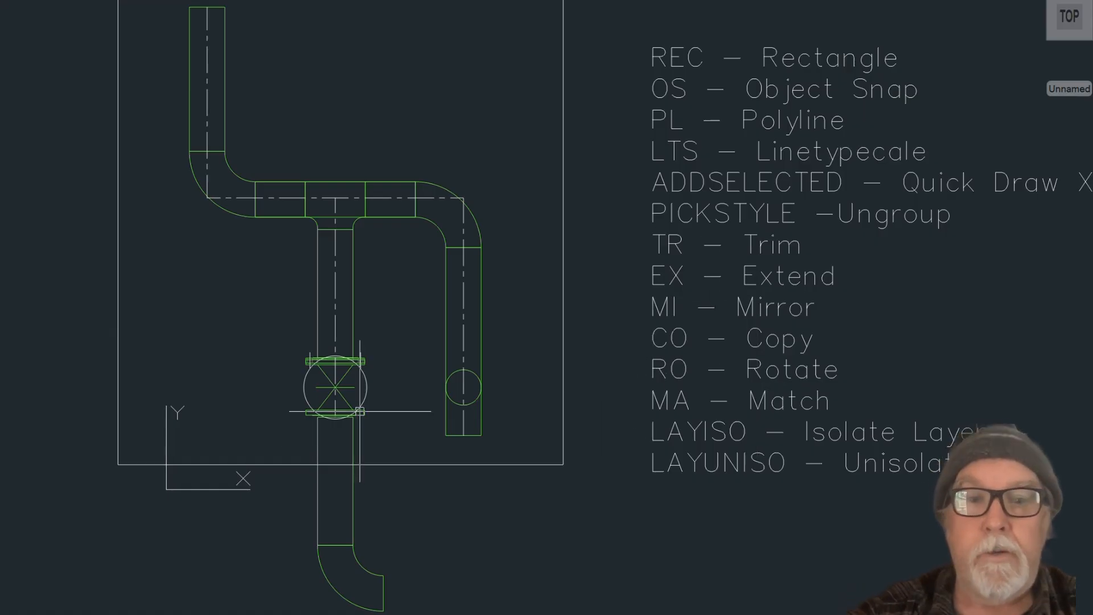
Rotate the whole piping assembly a quarter turn counterclockwise about the midpoint of the tee's branch end
left_click(157, 1)
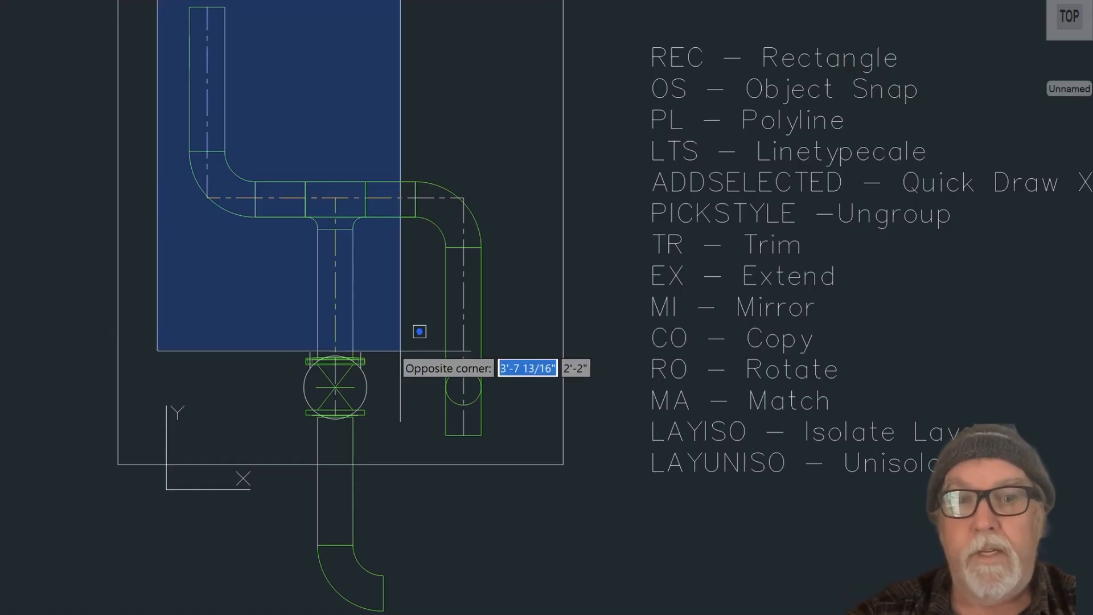
left_click(545, 614)
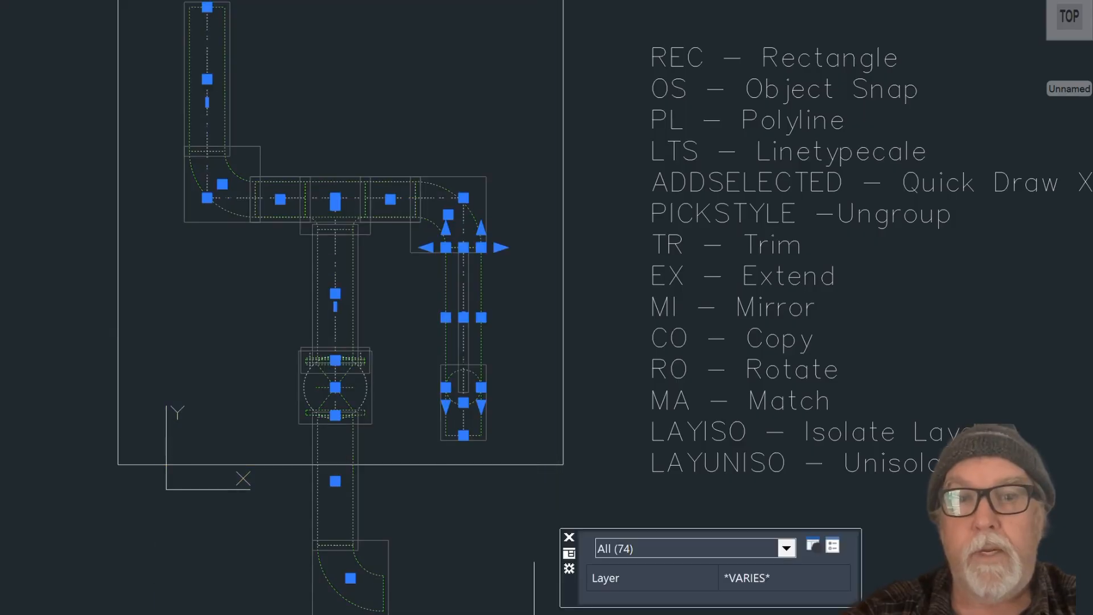
type("ro")
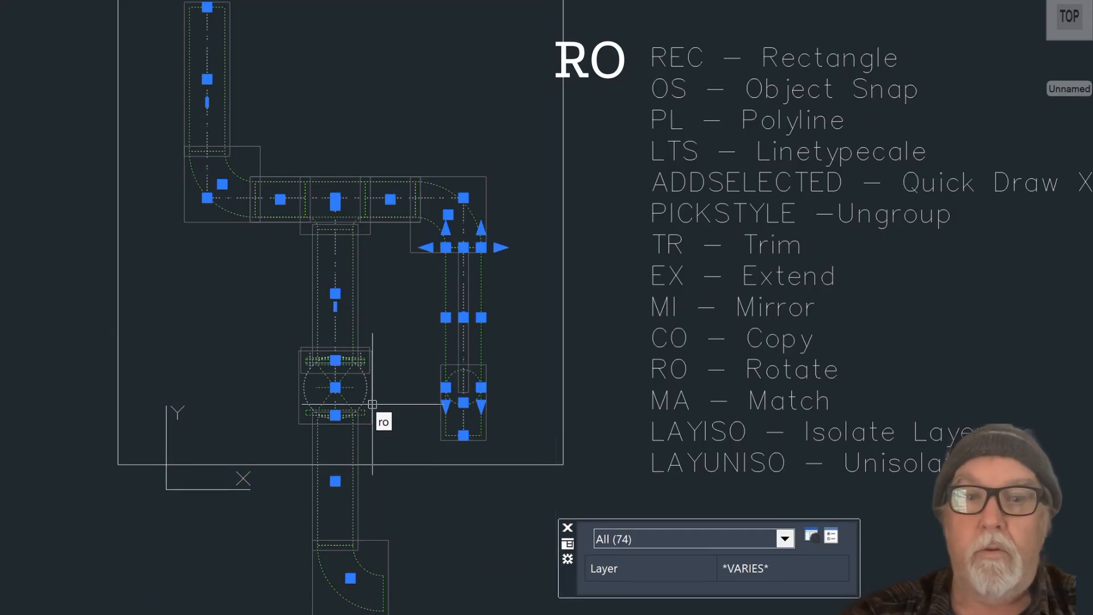
key("Return")
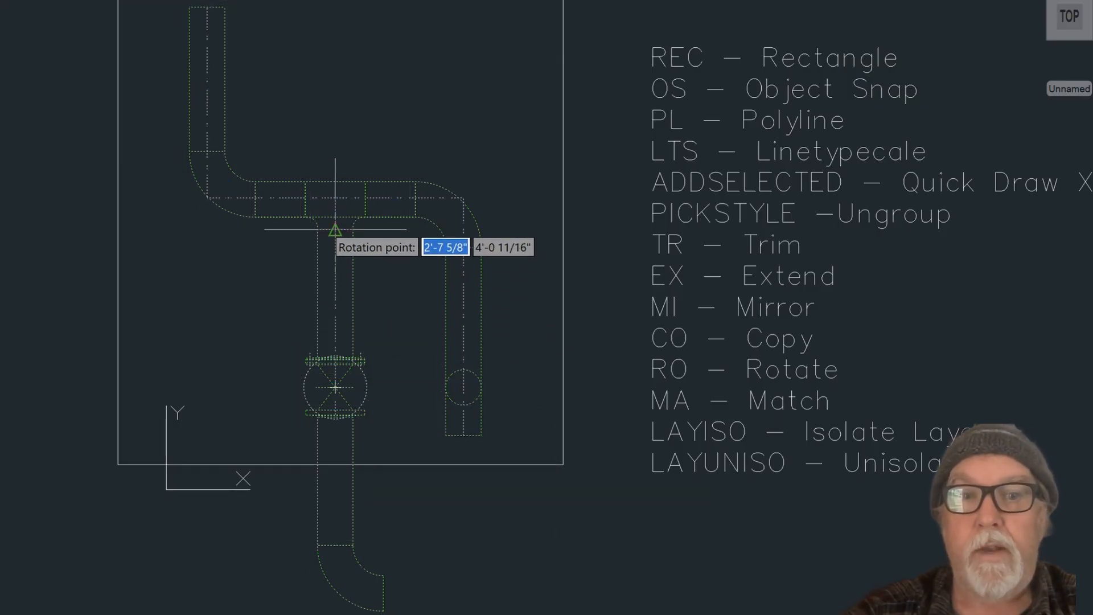
left_click(335, 230)
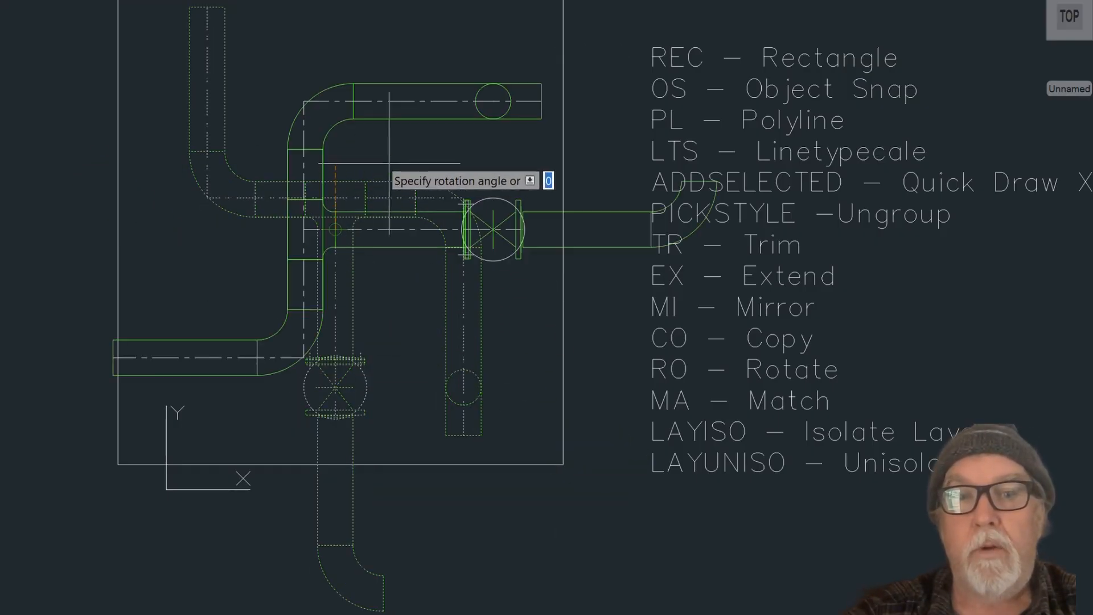
left_click(345, 134)
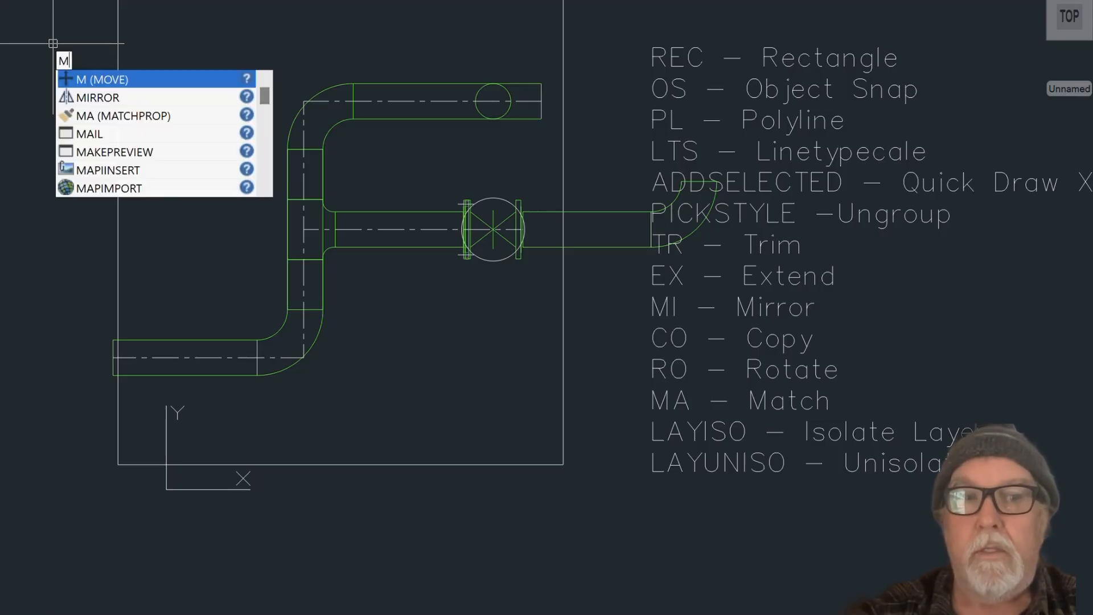
Move the whole piping assembly straight to the left within the border, reusing the previous selection set
key("Return")
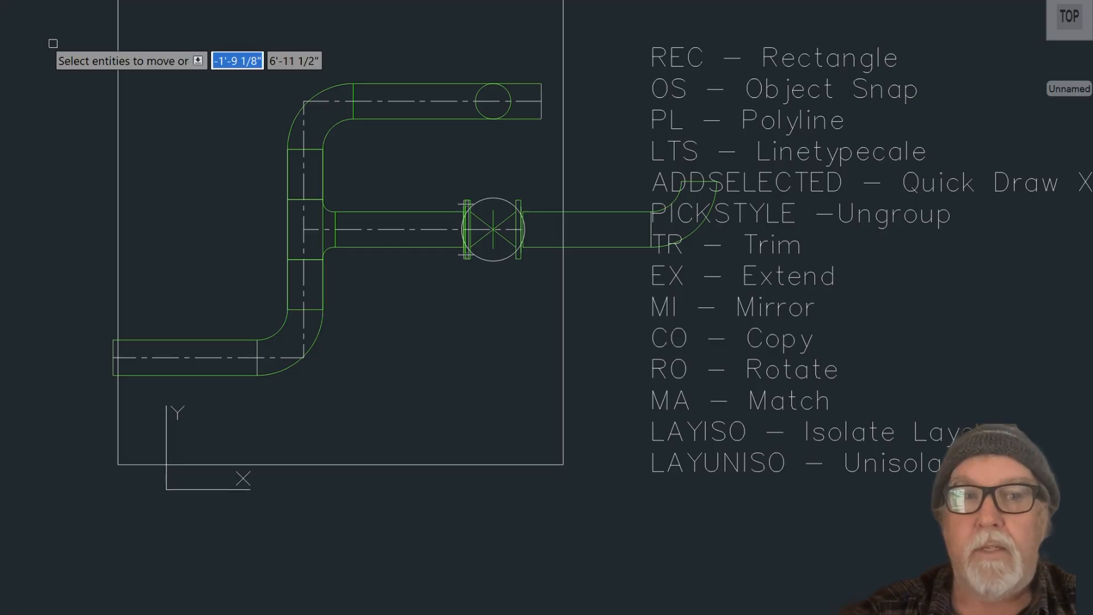
type("p")
key("Return")
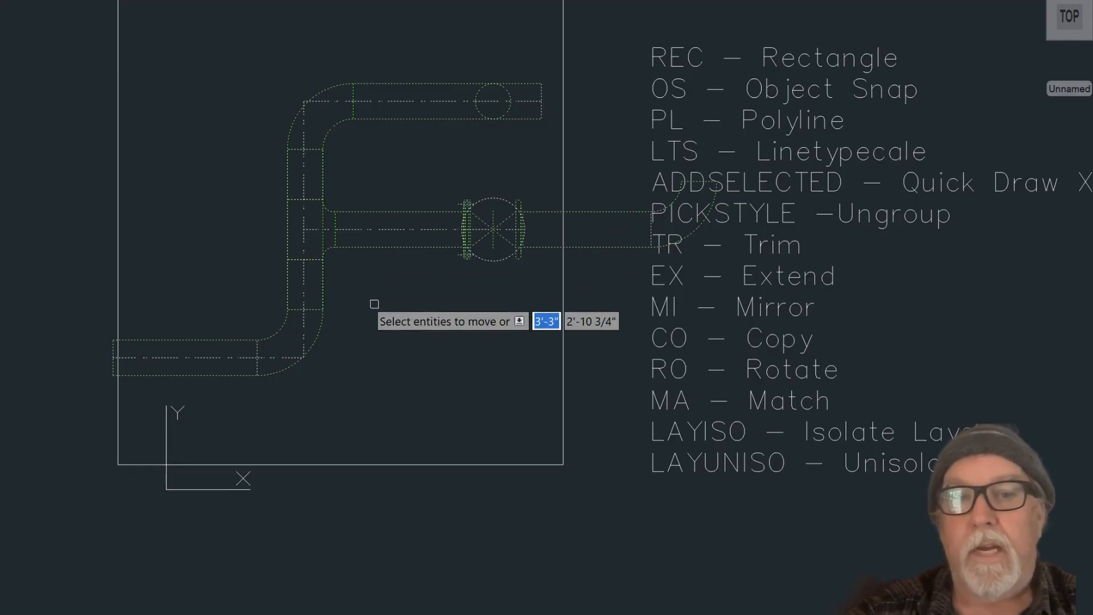
key("Return")
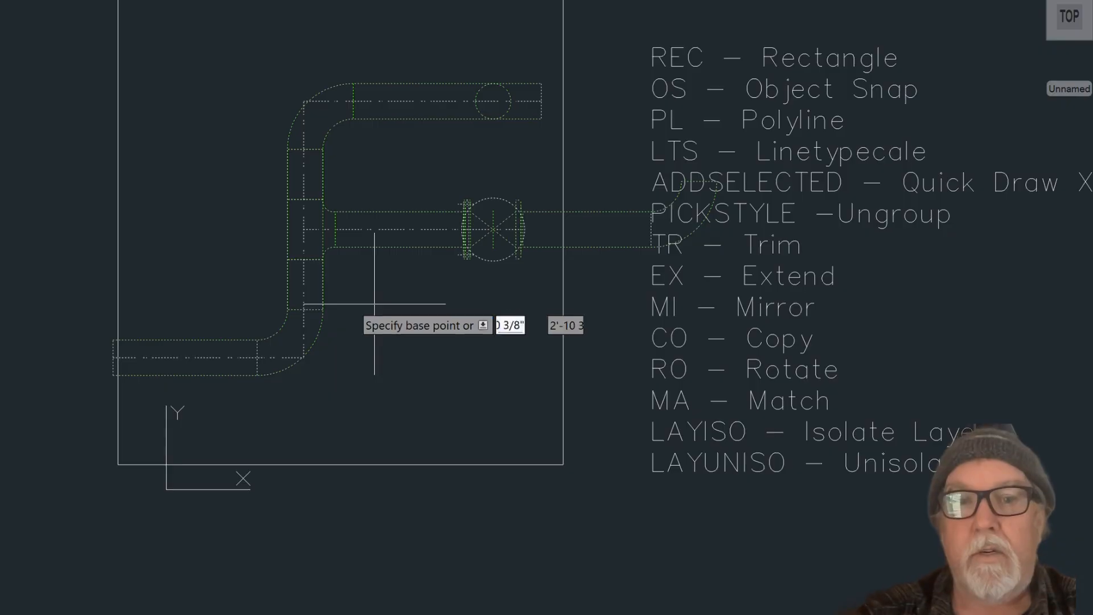
left_click(495, 311)
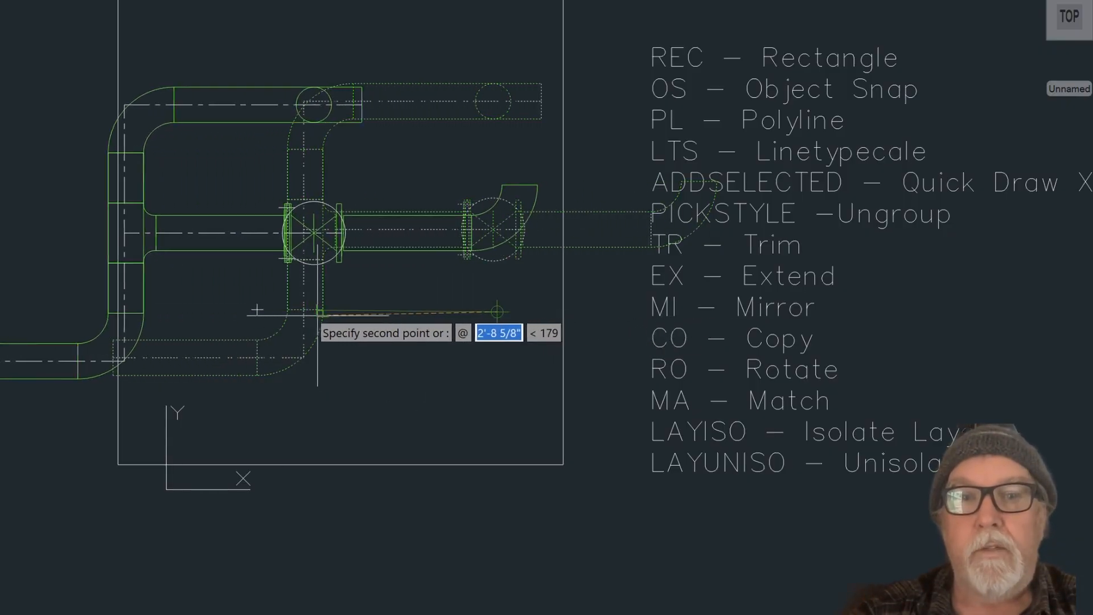
left_click(354, 320)
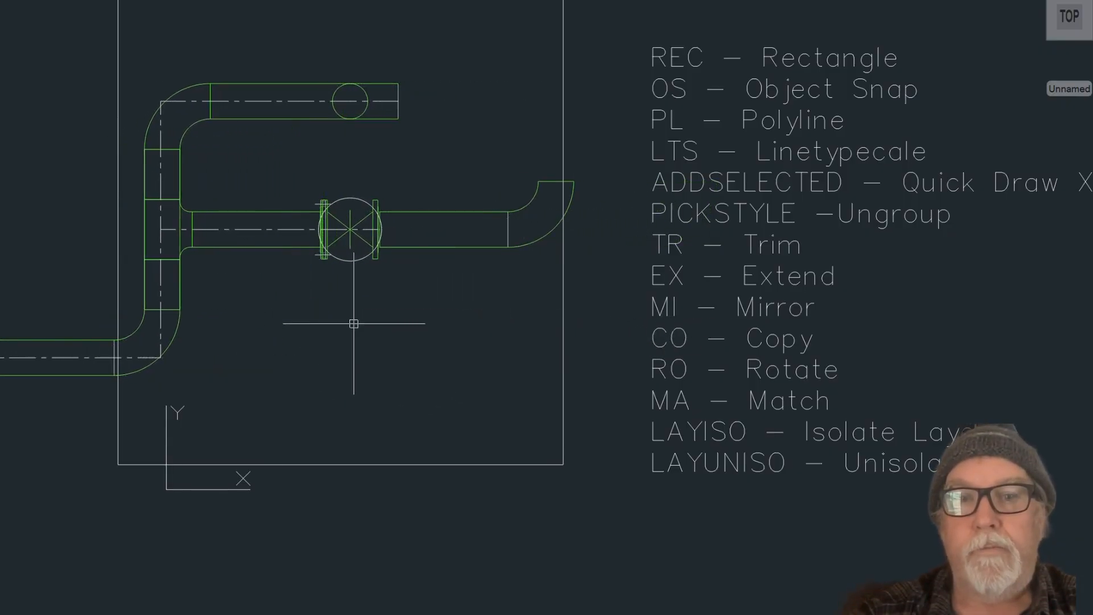
Erase the rectangular border polyline and the long vertical pipe group that overlaps the tee
left_click(583, 505)
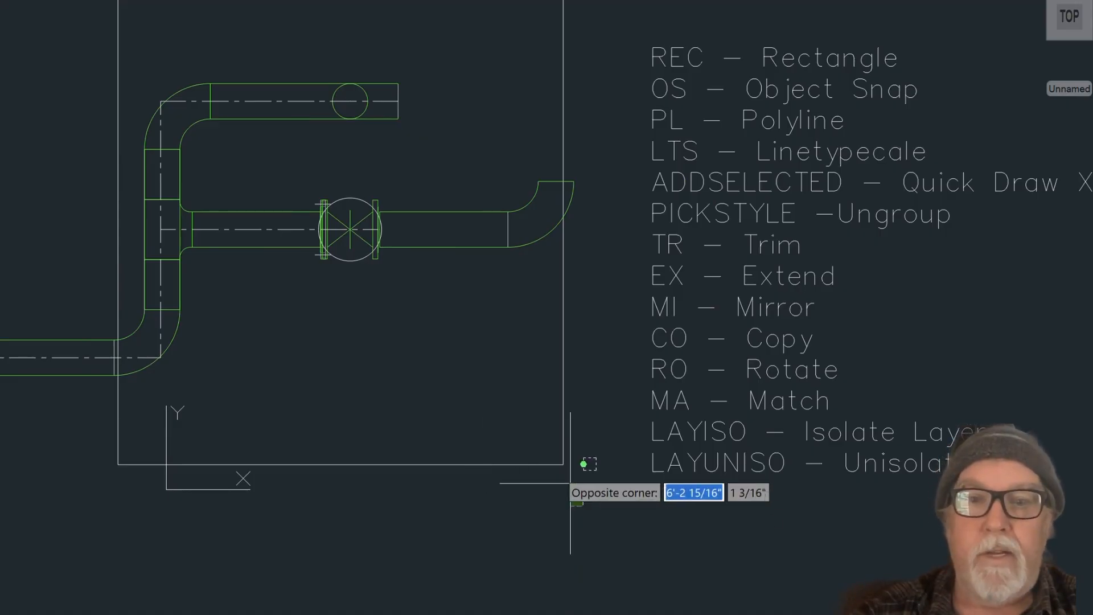
left_click(503, 419)
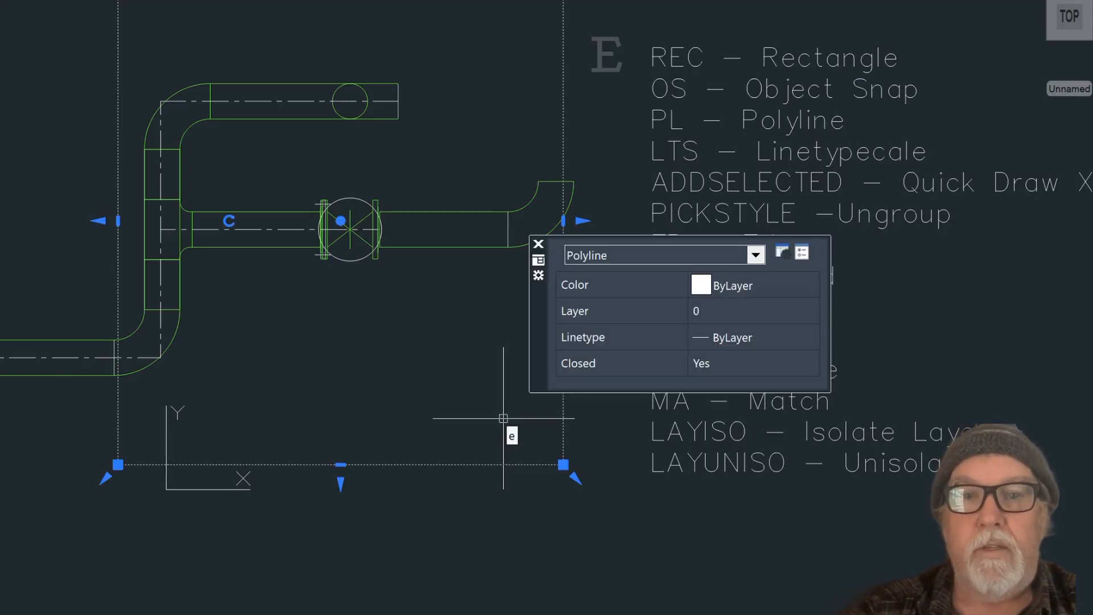
key("Return")
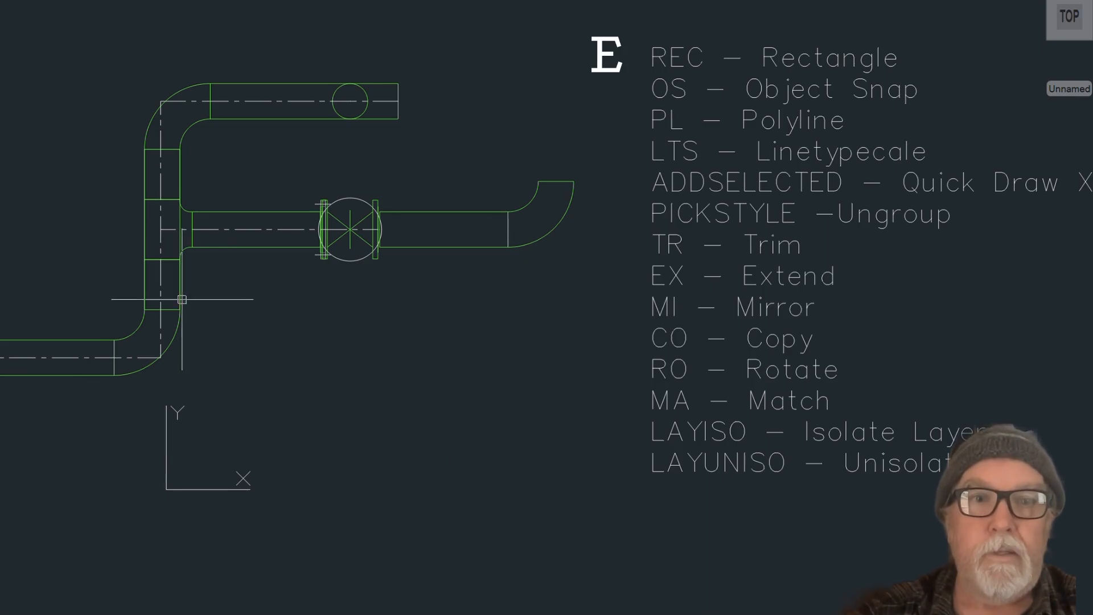
left_click(180, 219)
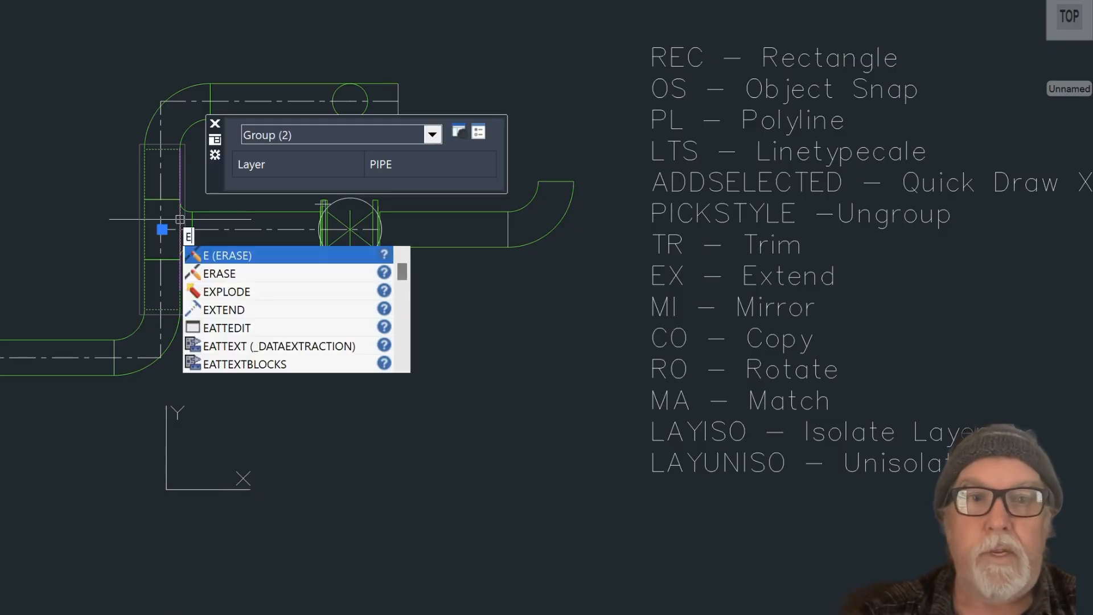
key("Return")
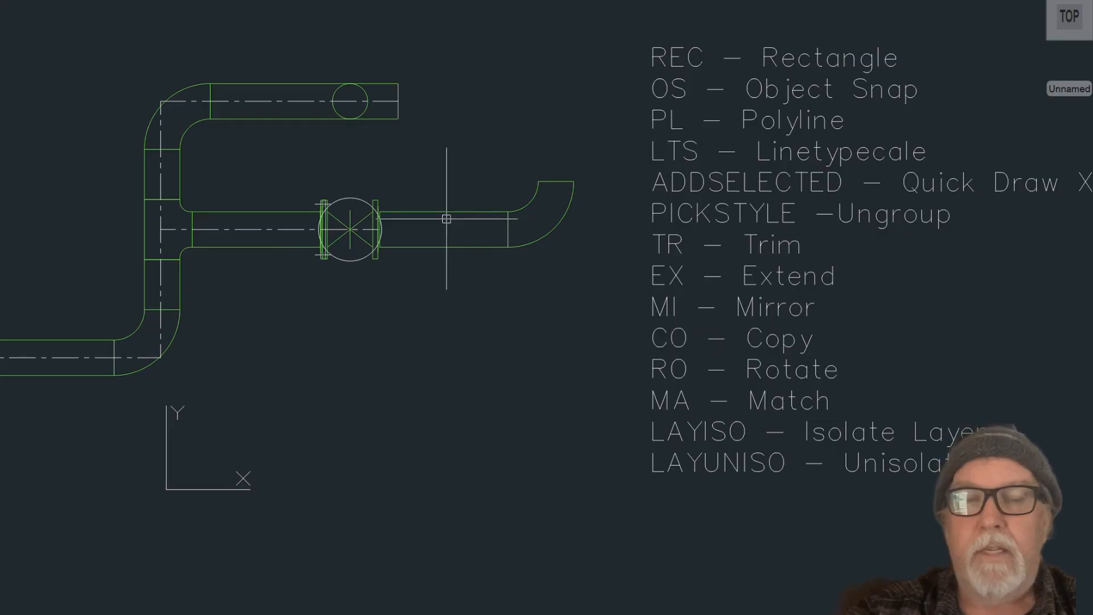
Draw a dashed rectangle 2' long and 6 5/8" high from the upper corner of the upper pipe's open end
type("ma")
key("Return")
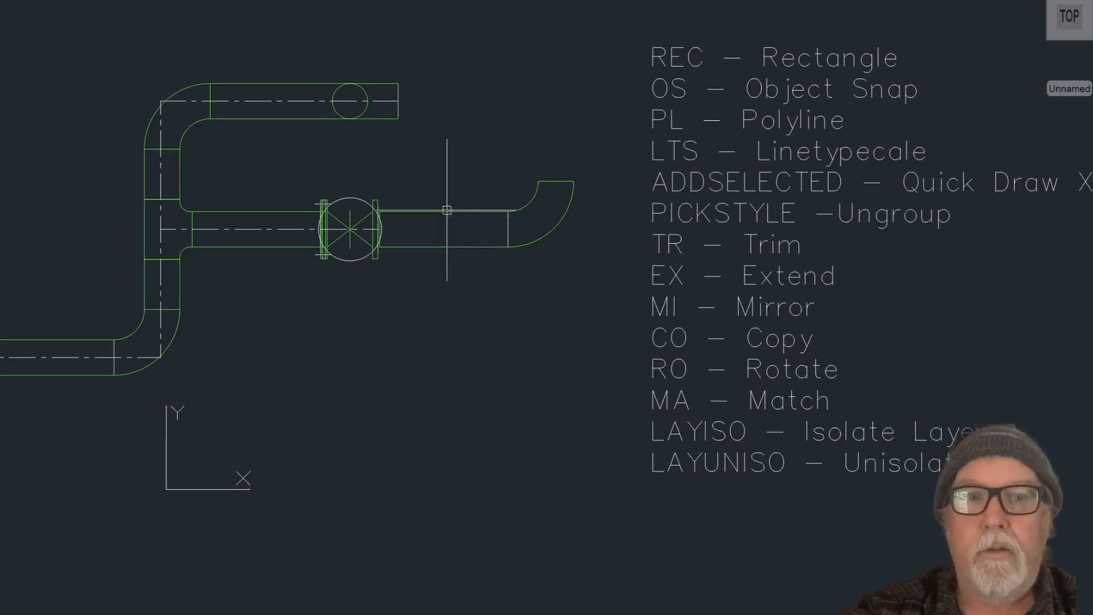
type("rec")
key("Return")
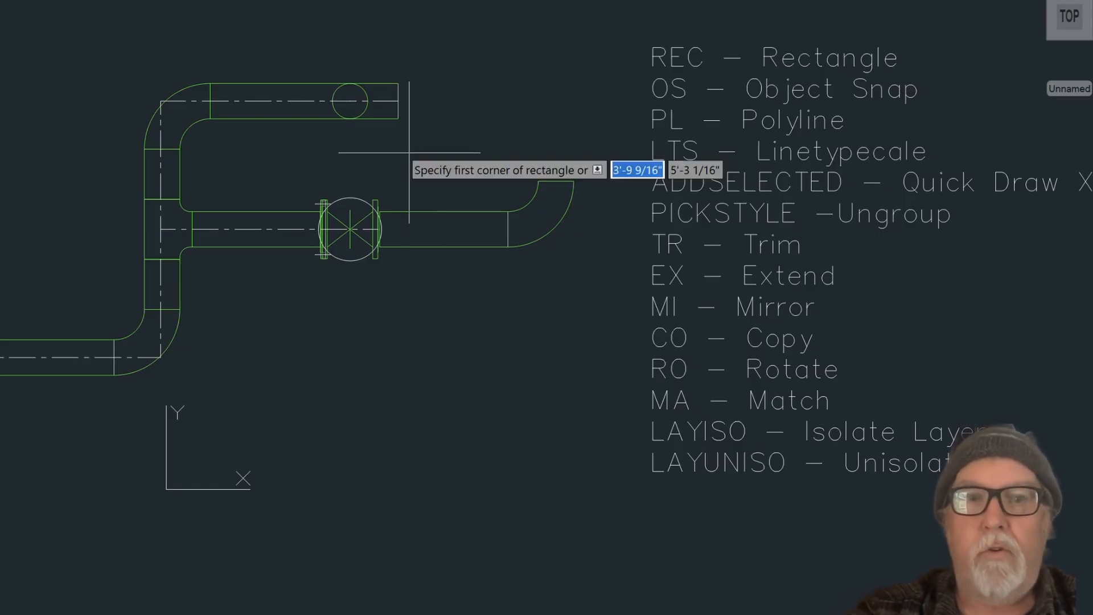
left_click(401, 82)
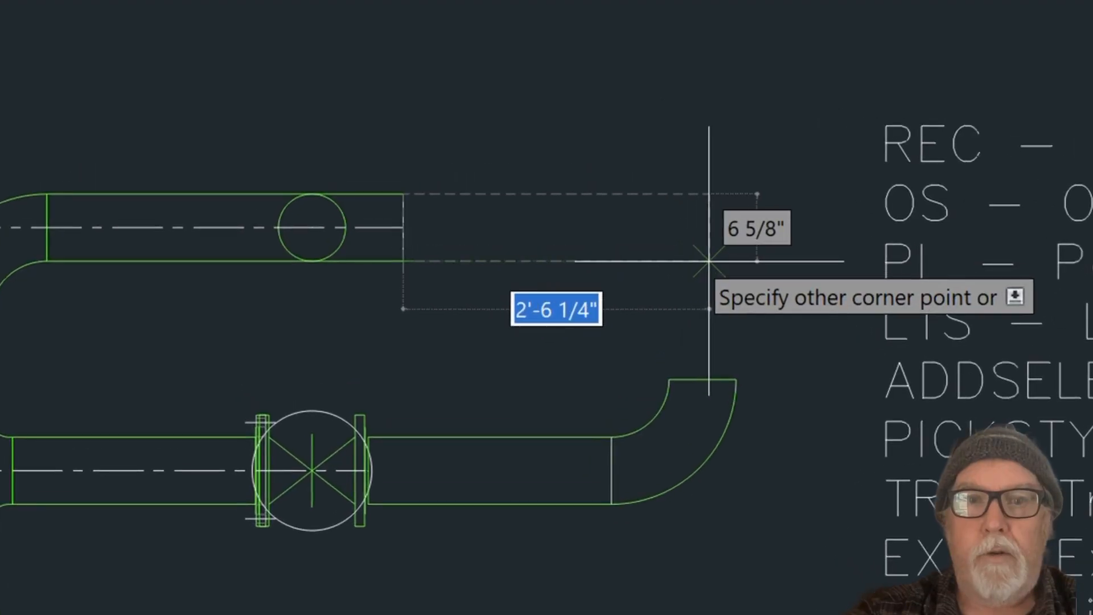
type("2'")
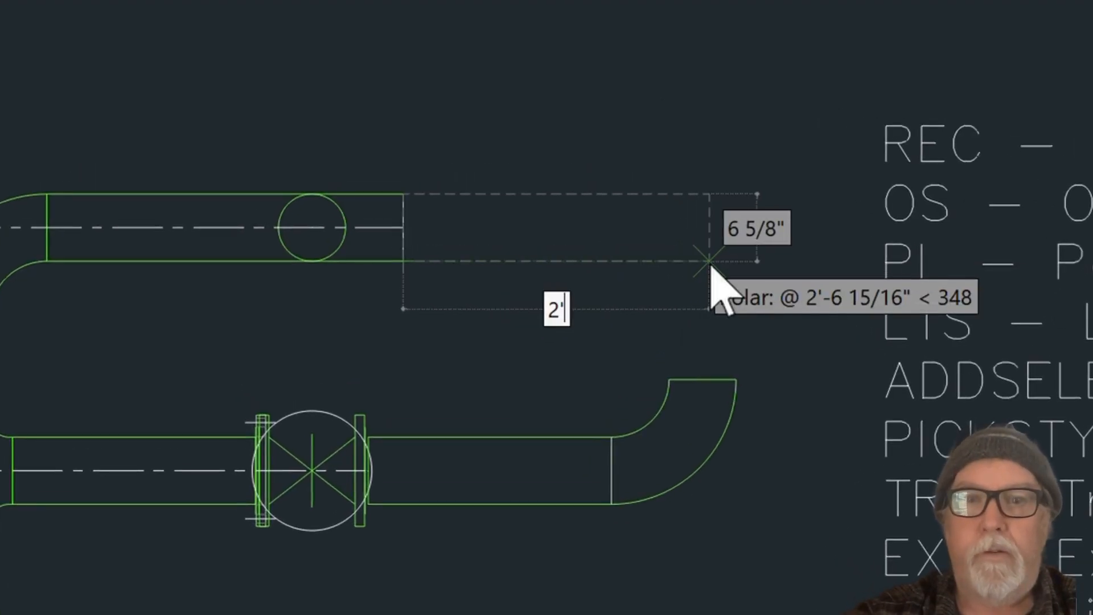
key("Return")
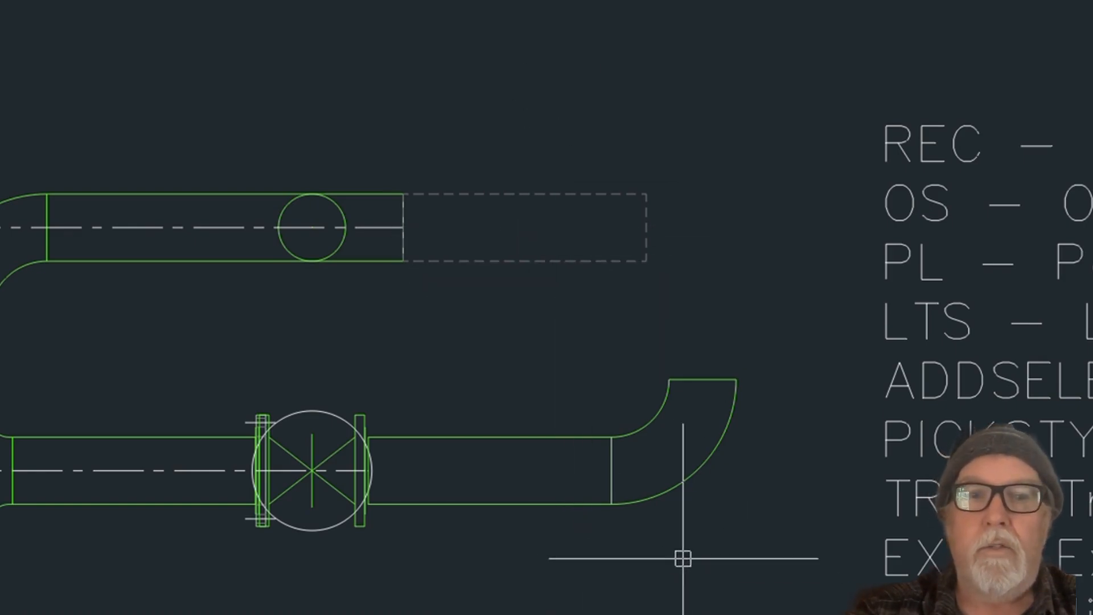
Match the properties of the dashed rectangle onto the straight pipe and elbow to the right of the valve
type("ma")
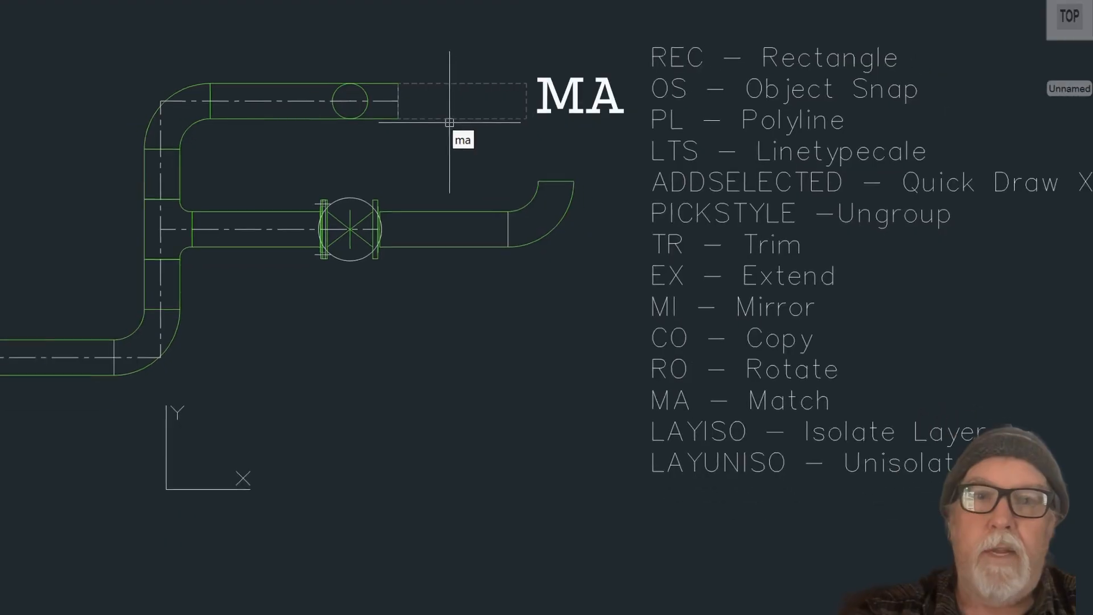
key("Return")
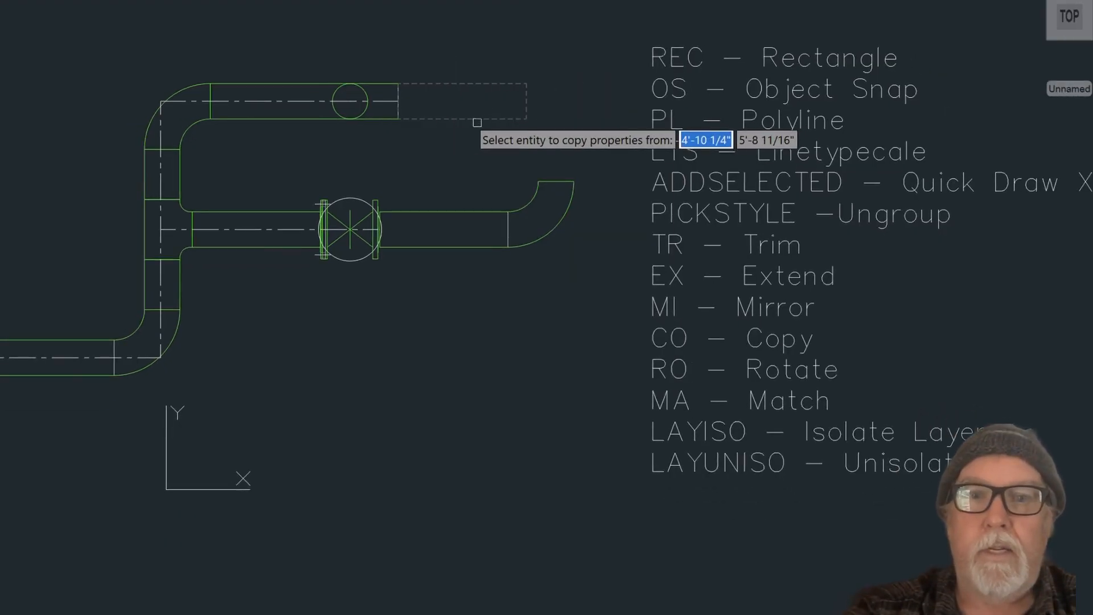
left_click(452, 116)
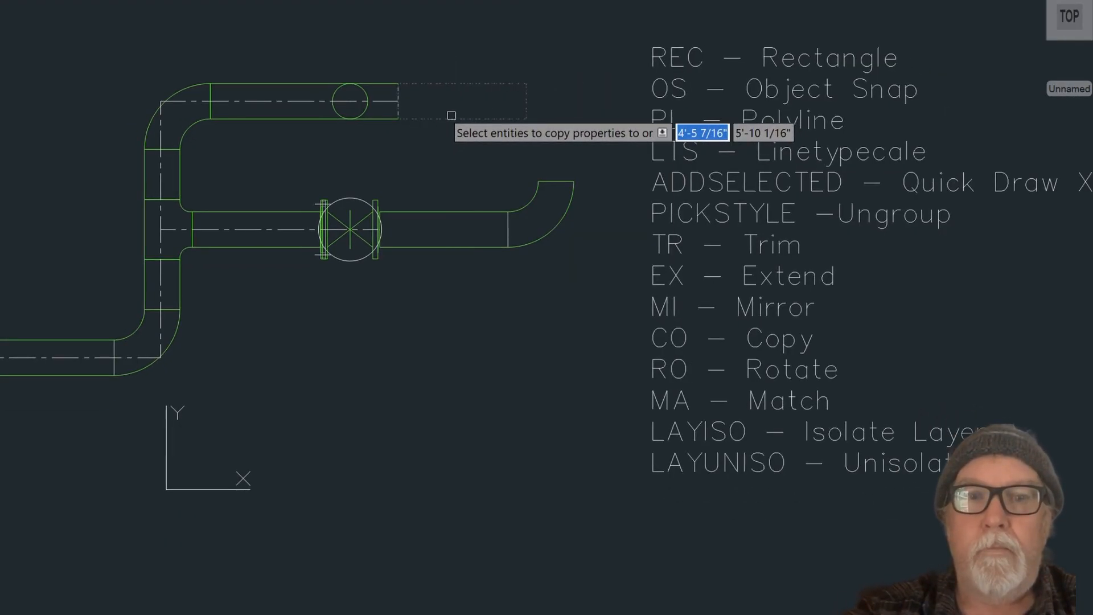
left_click(450, 115)
key("Escape")
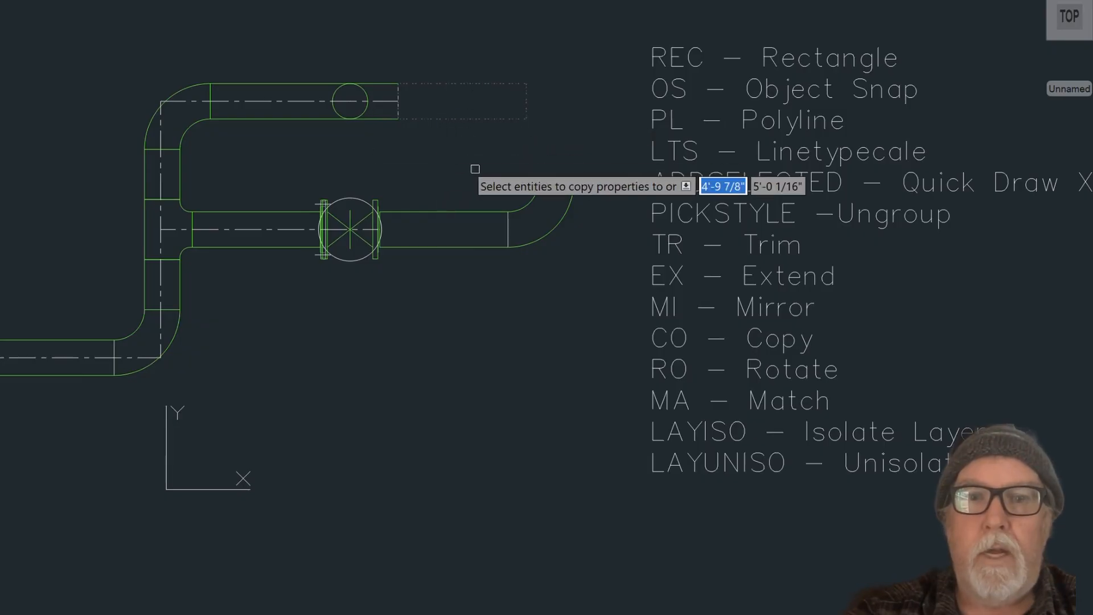
left_click(529, 205)
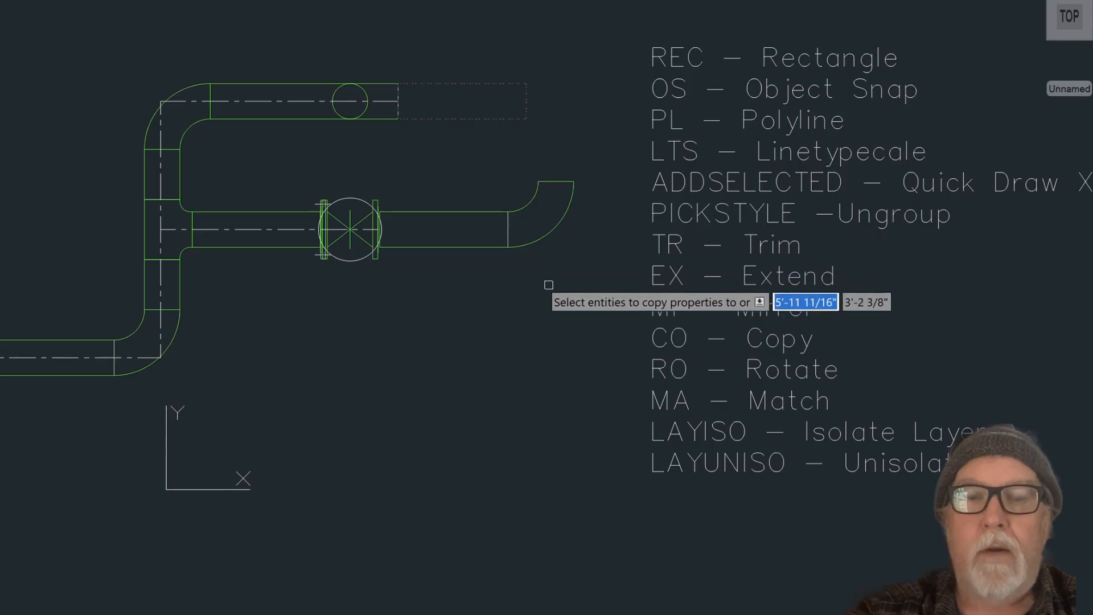
left_click(561, 299)
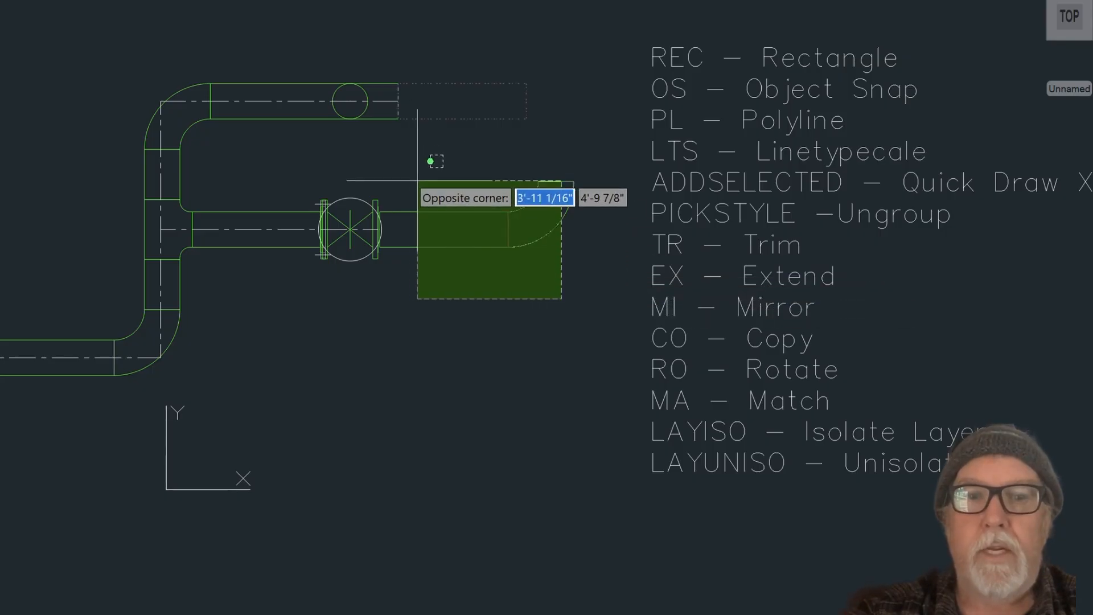
left_click(400, 175)
key("Return")
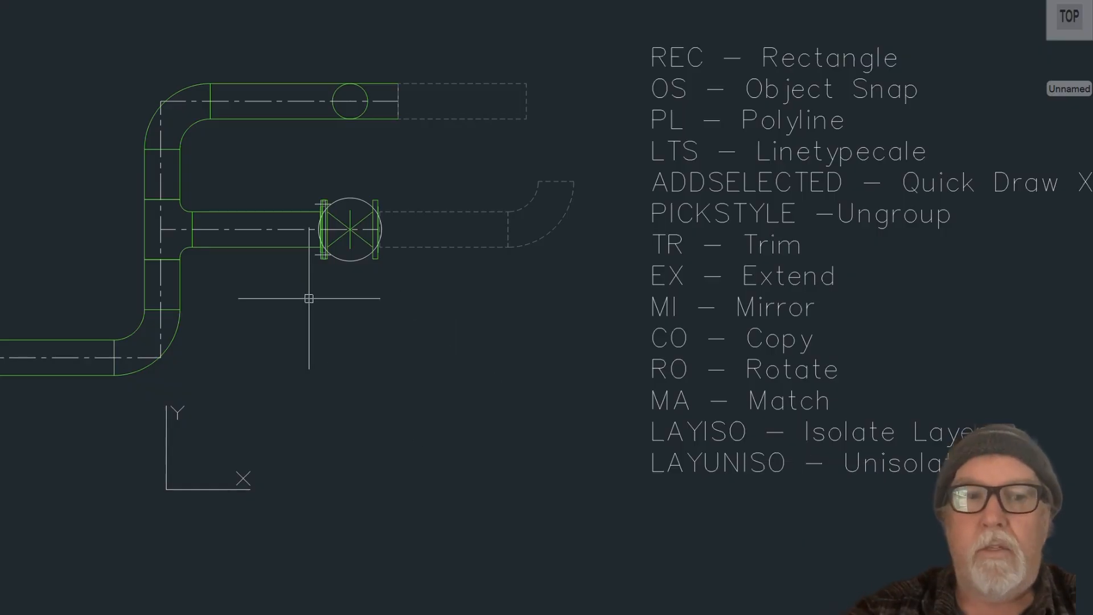
Isolate the layer of the dashed pipes with LAYISO
scroll(307, 296, "down", 2)
scroll(309, 299, "up", 1)
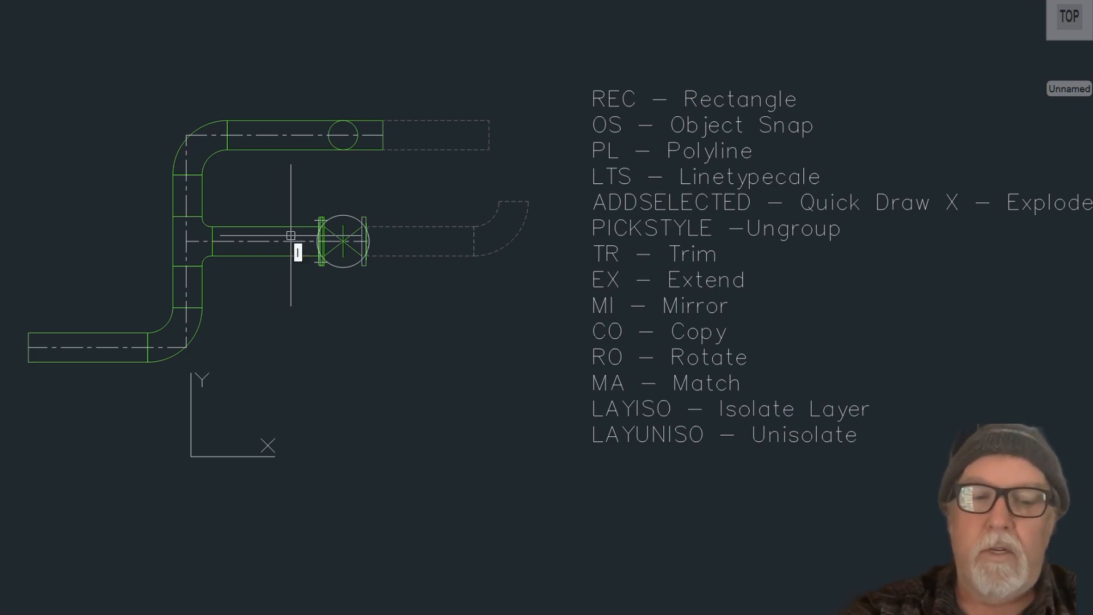
type("LAY")
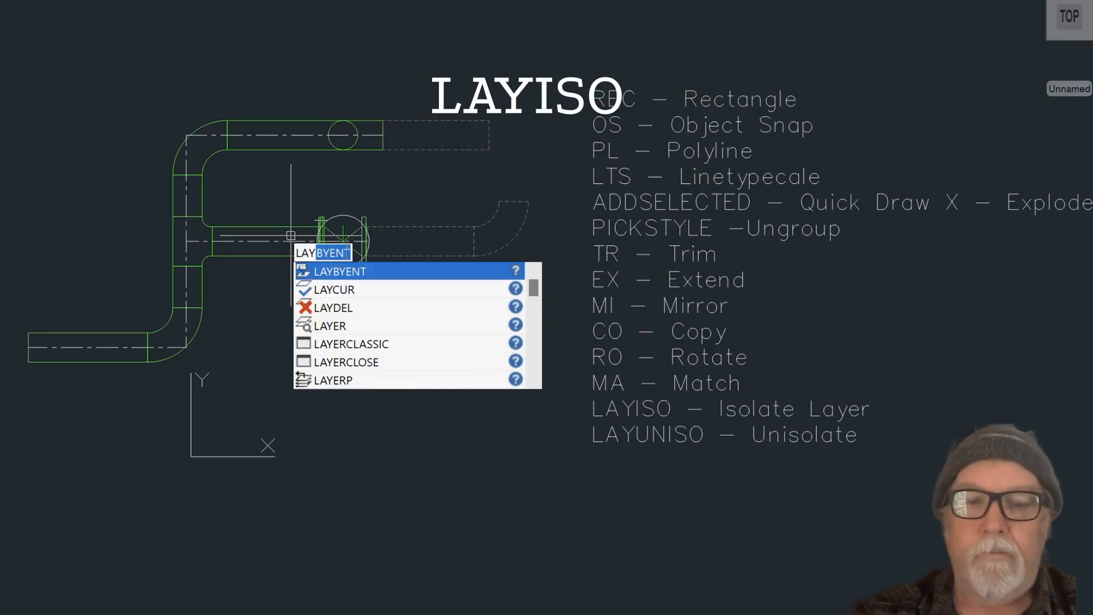
type("I")
key("Return")
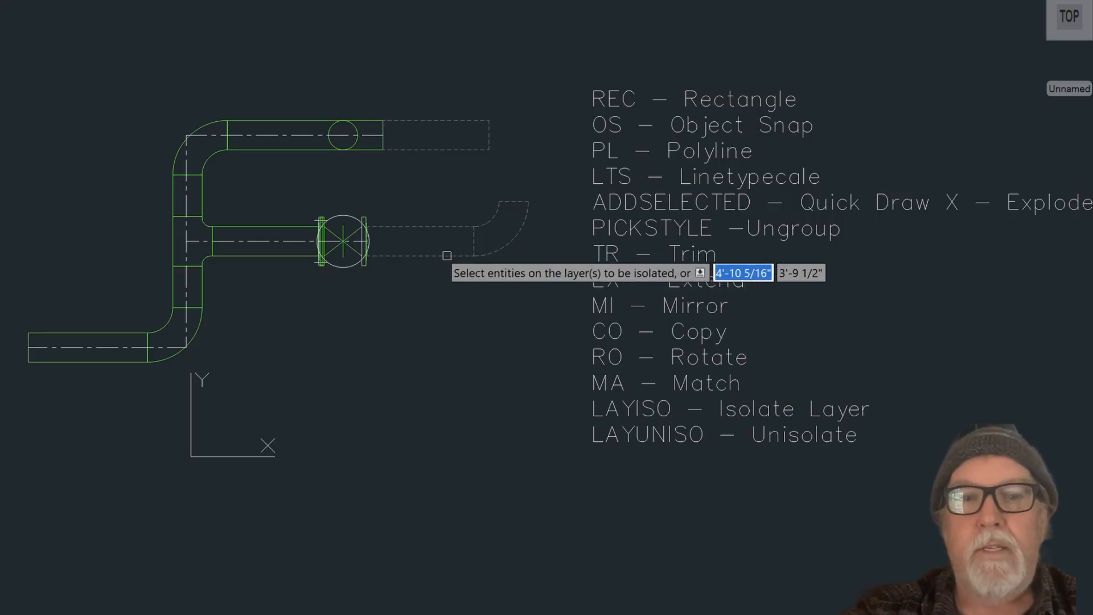
left_click(468, 241)
left_click(438, 259)
key("Return")
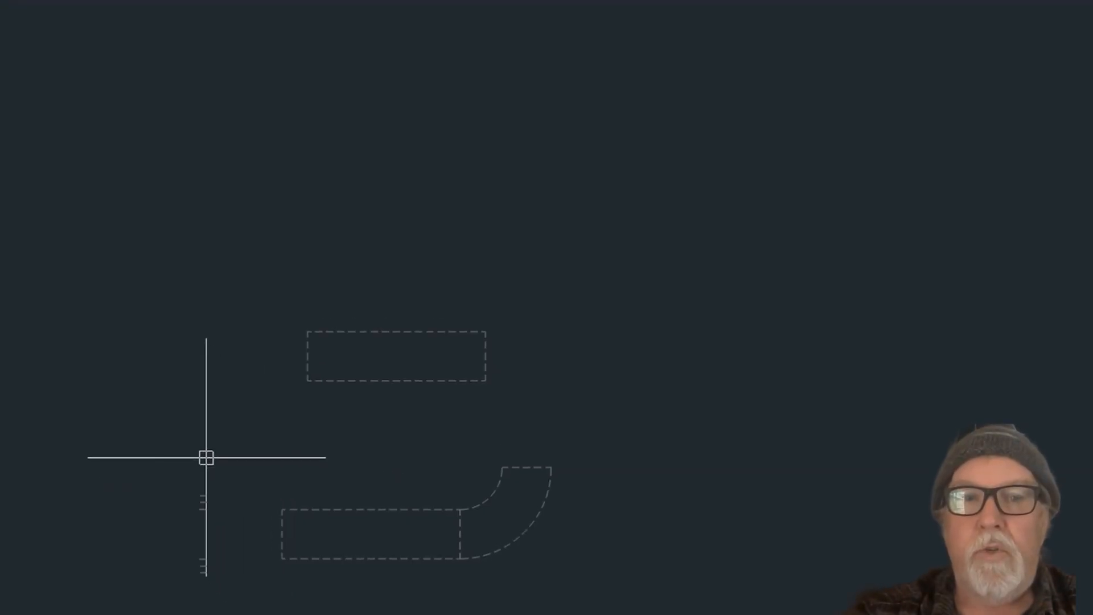
Stretch the ends of both dashed straight pipes 6" to the right, carrying the elbow along
left_click(619, 371)
left_click(447, 45)
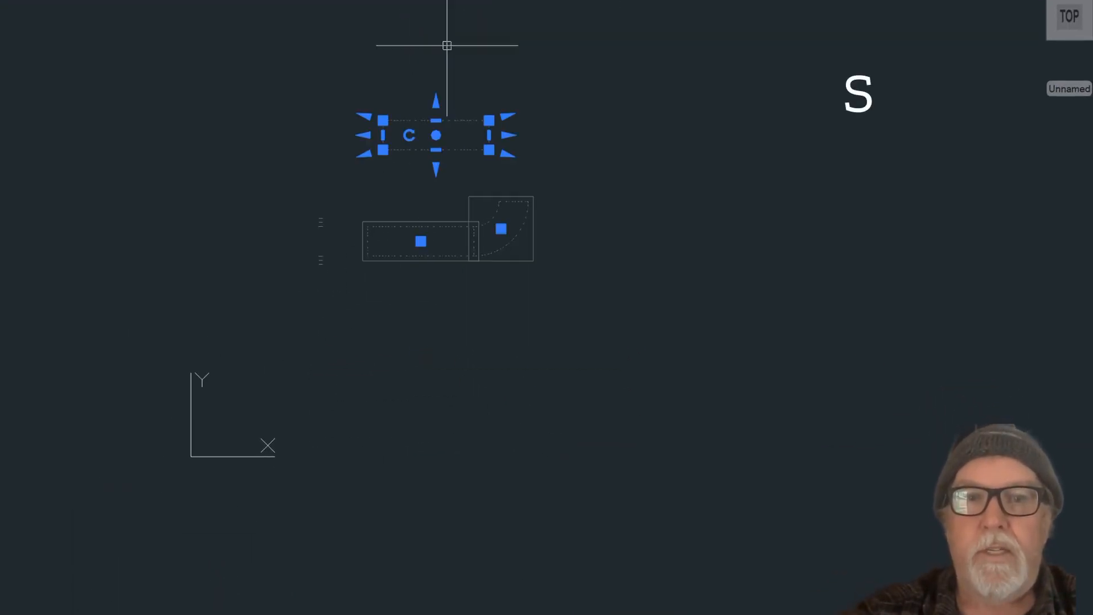
key("Return")
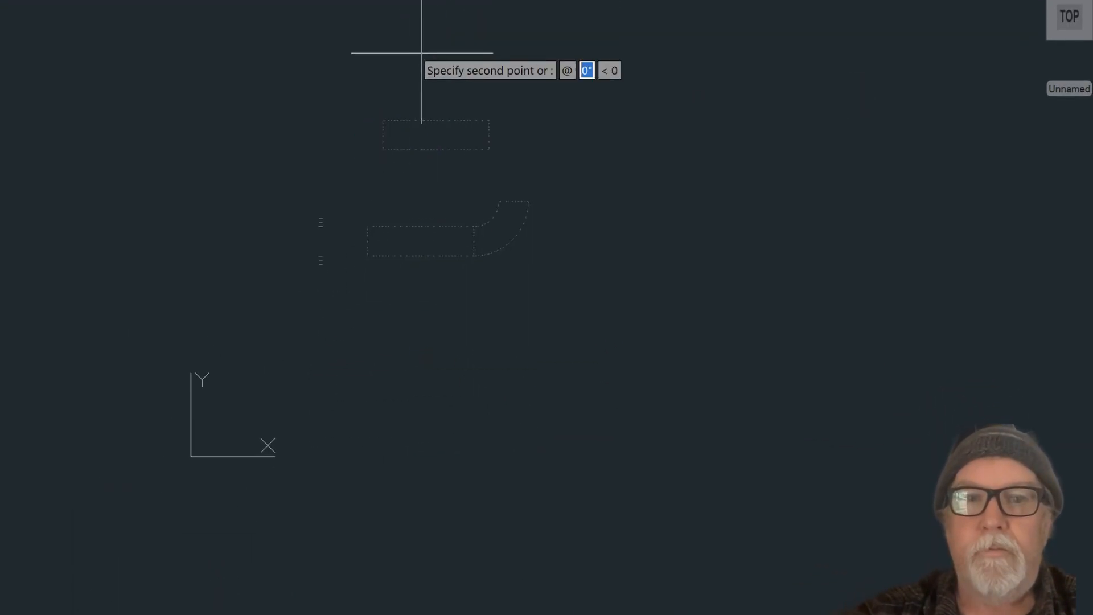
left_click(422, 53)
type("6")
key("Return")
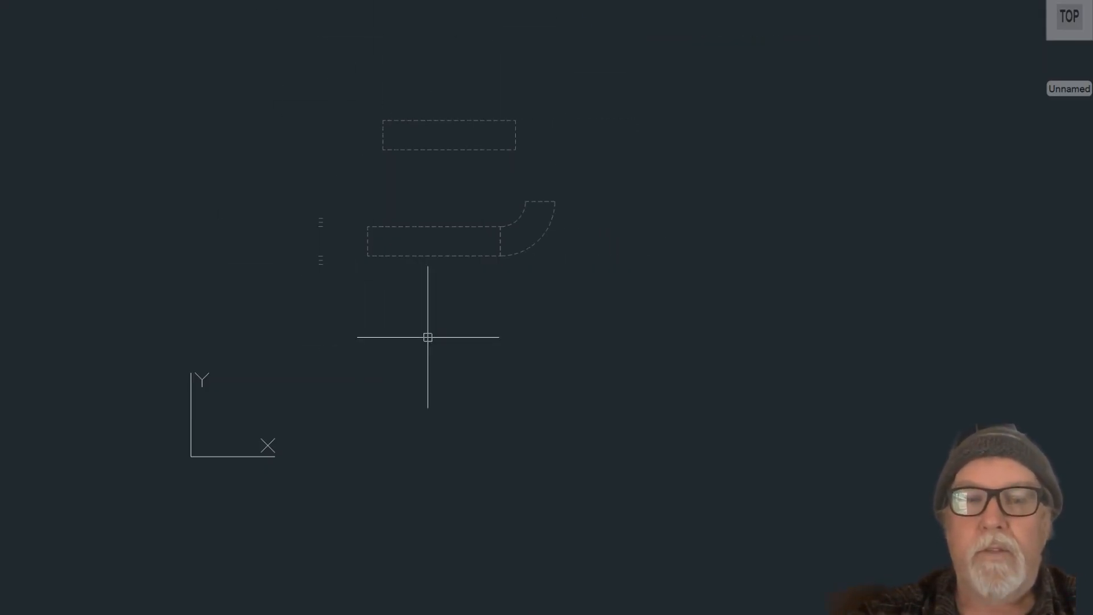
Unisolate the layers with LAYUNISO to bring back the rest of the drawing
type("LAYUNISO")
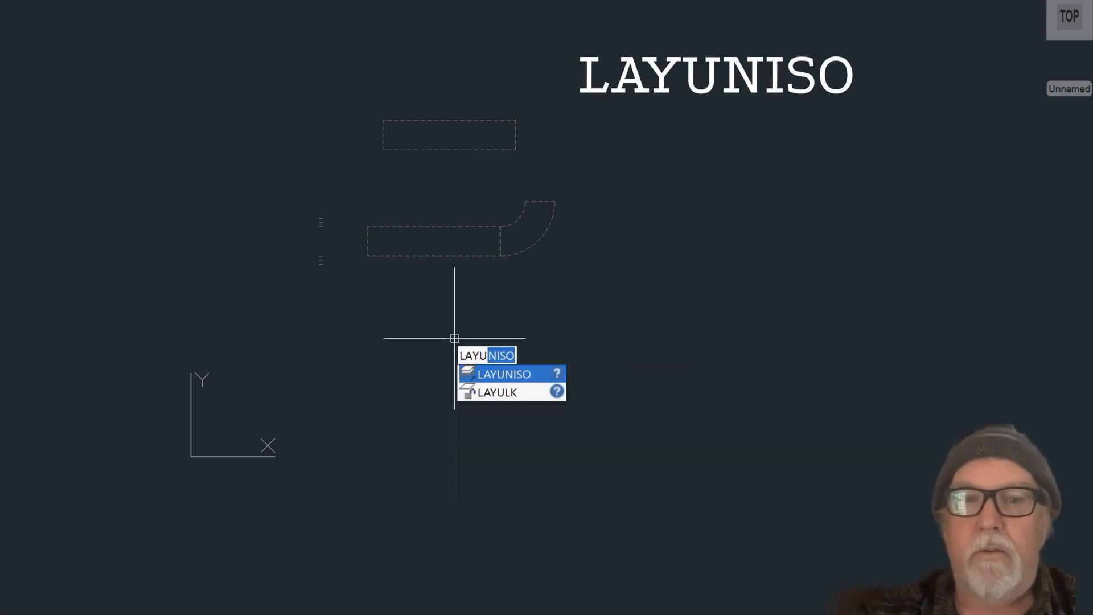
key("Return")
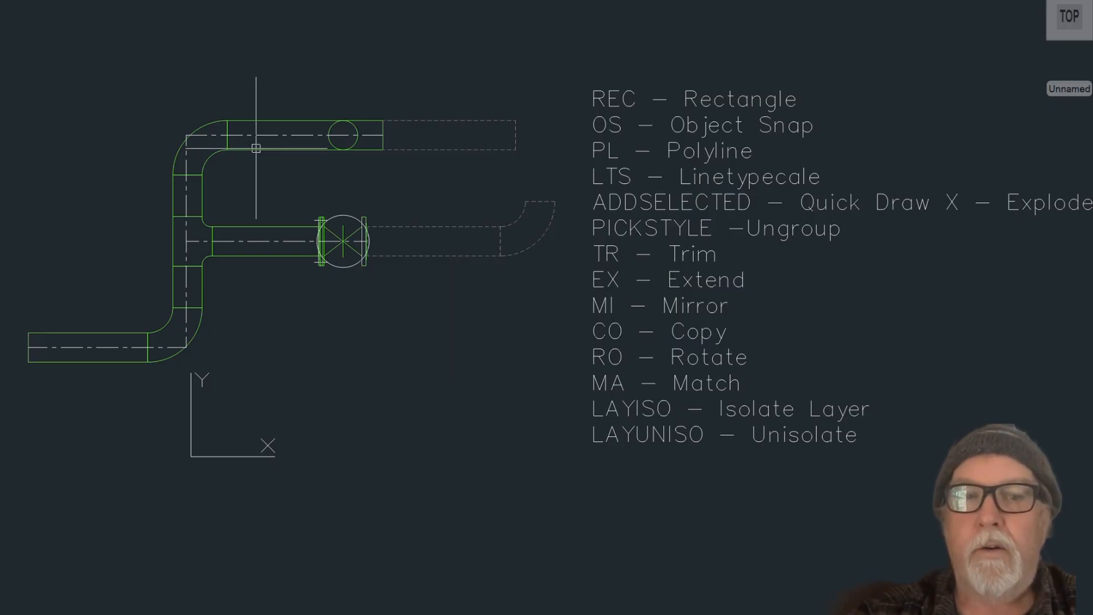
Set the DYNMODE system variable to 3
type("D")
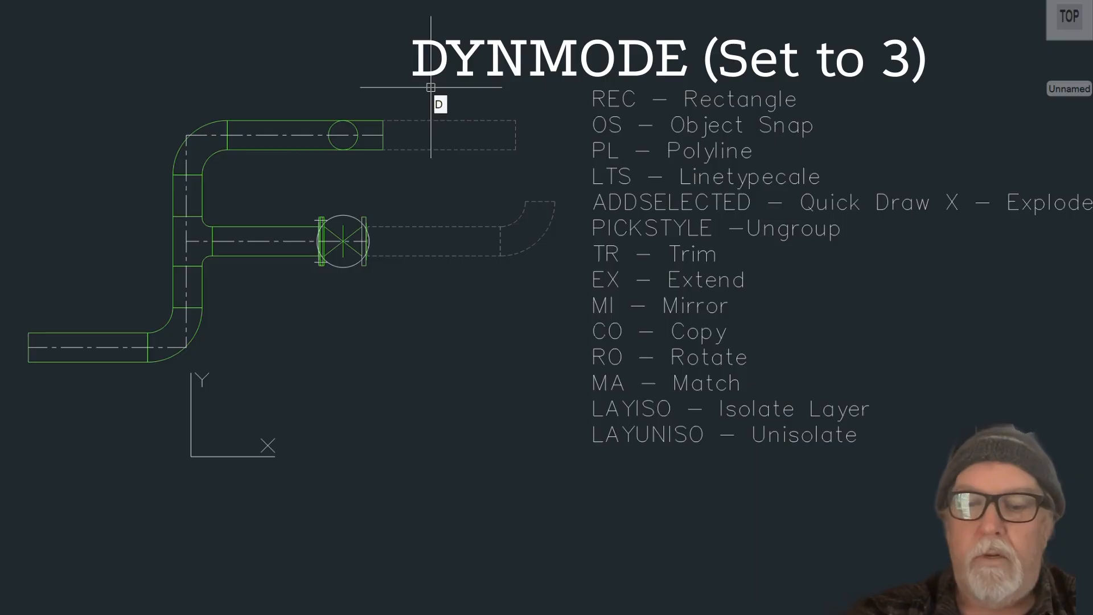
type("YNMODE")
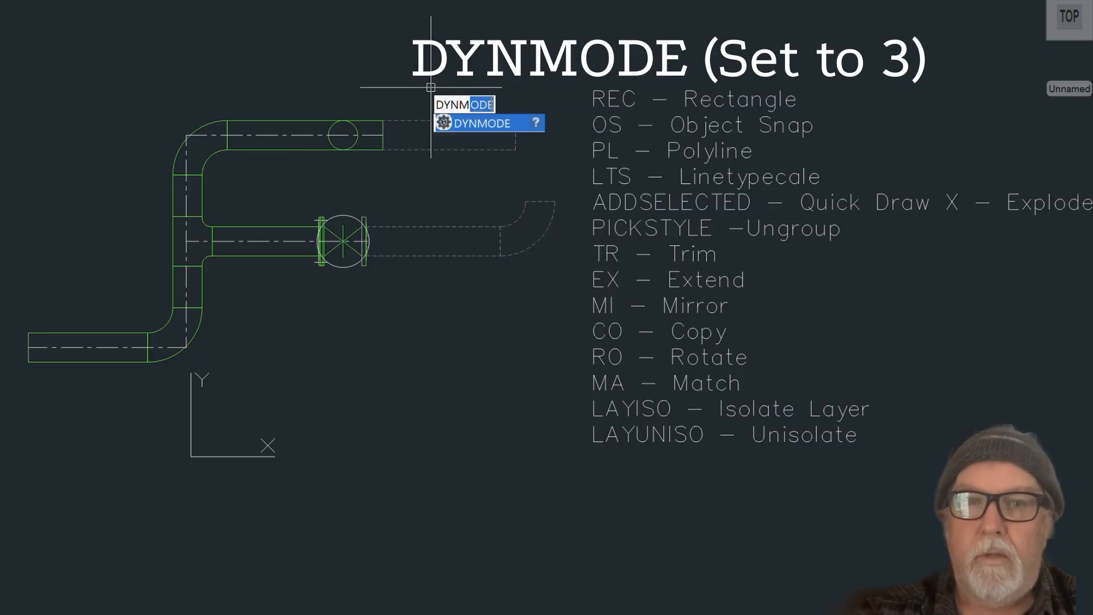
key("Return")
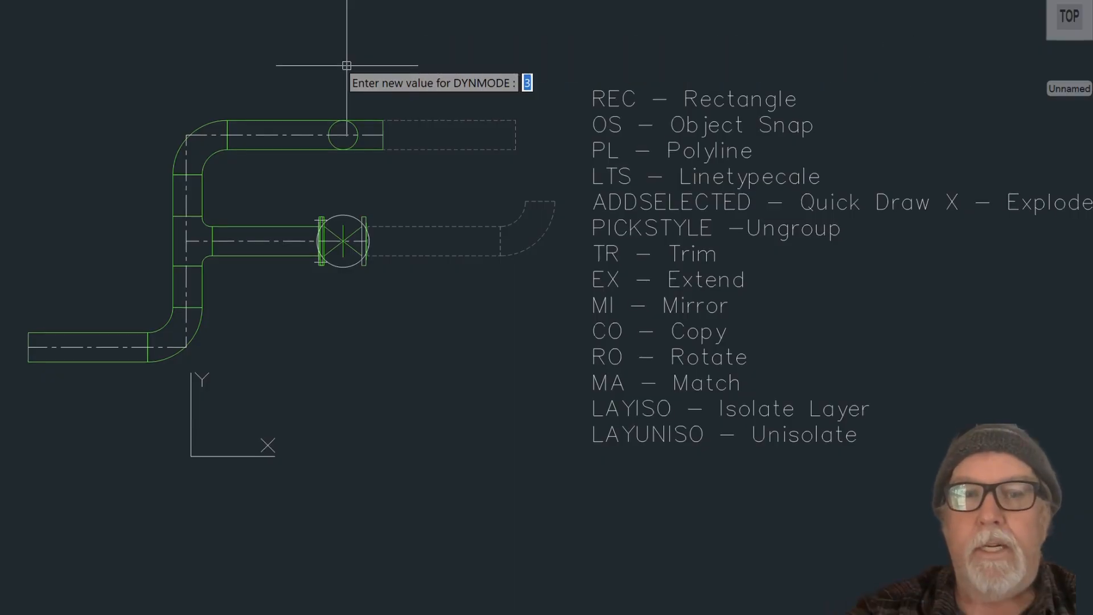
key("Return")
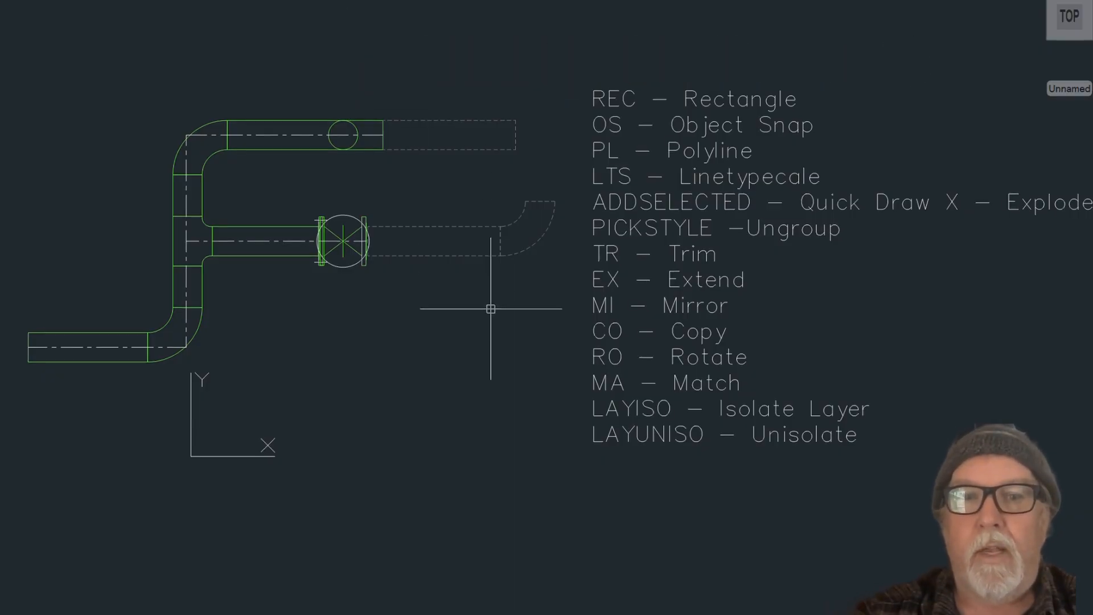
Check the length and height of the upper dashed rectangle at its corner grips, then clear the selection
left_click(496, 146)
left_click(495, 146)
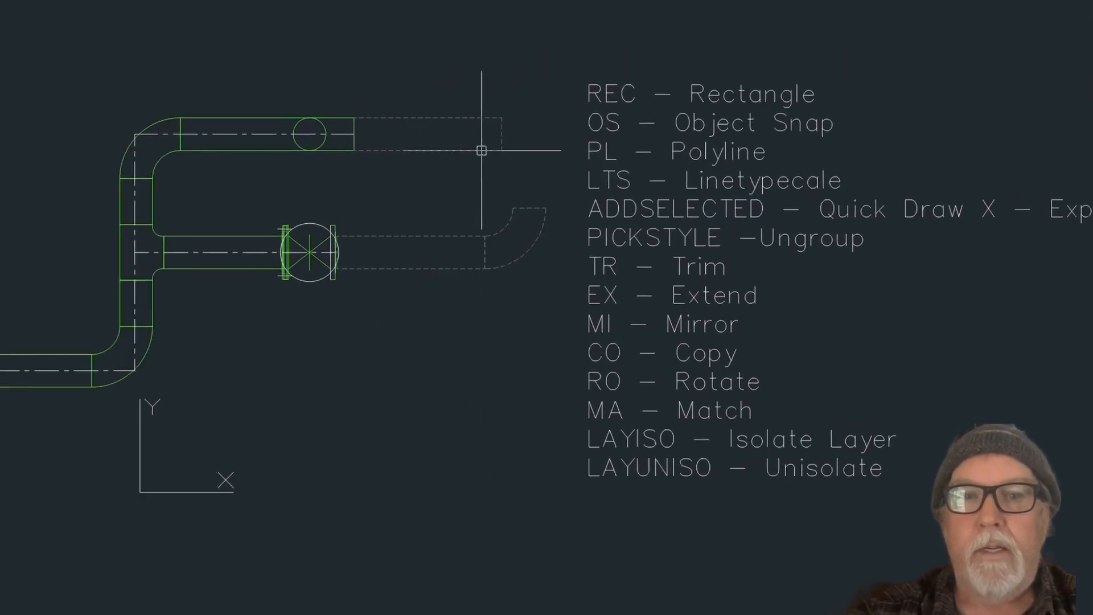
left_click(495, 149)
mouse_move(515, 121)
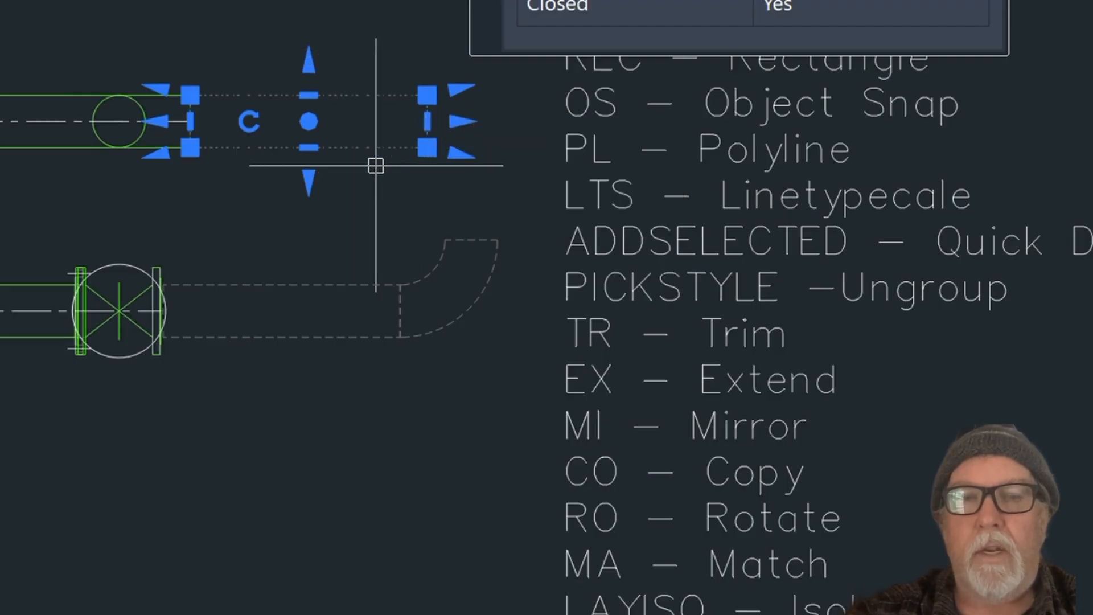
mouse_move(427, 147)
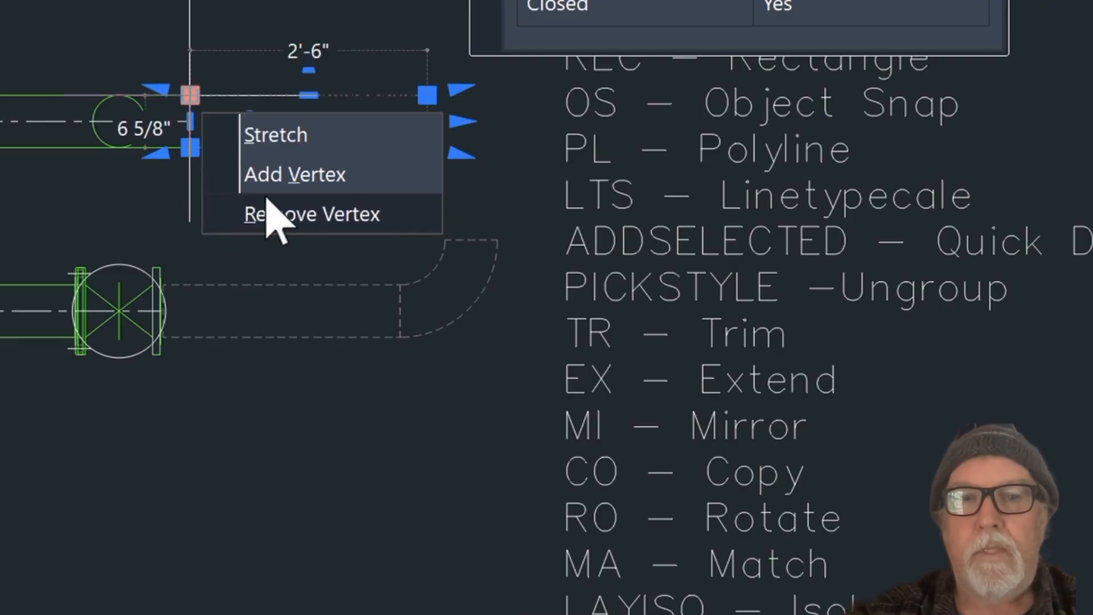
key("Escape")
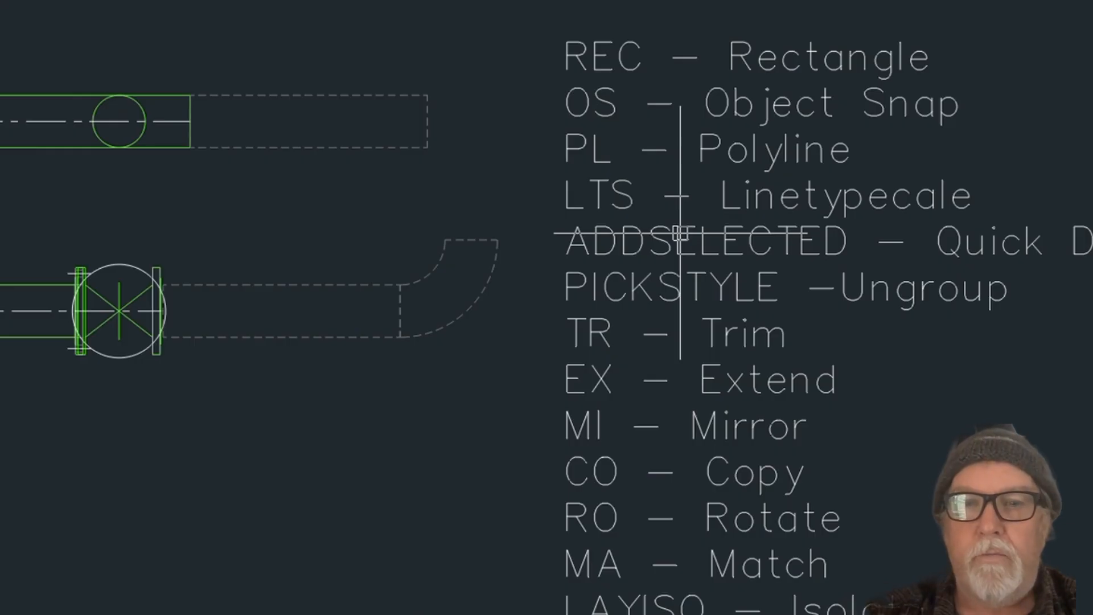